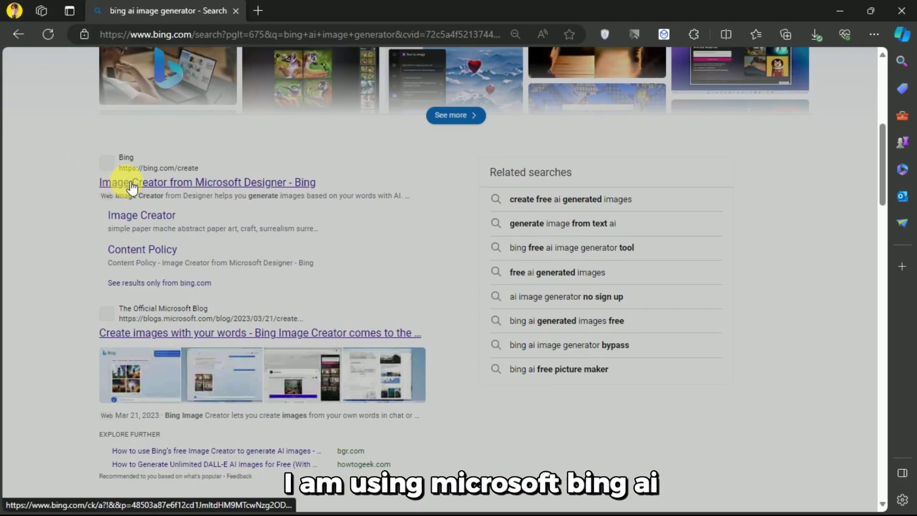
Step: Open Bing Image Creator and copy the first prompt paragraph from the Notepad prompts file
click(126, 181)
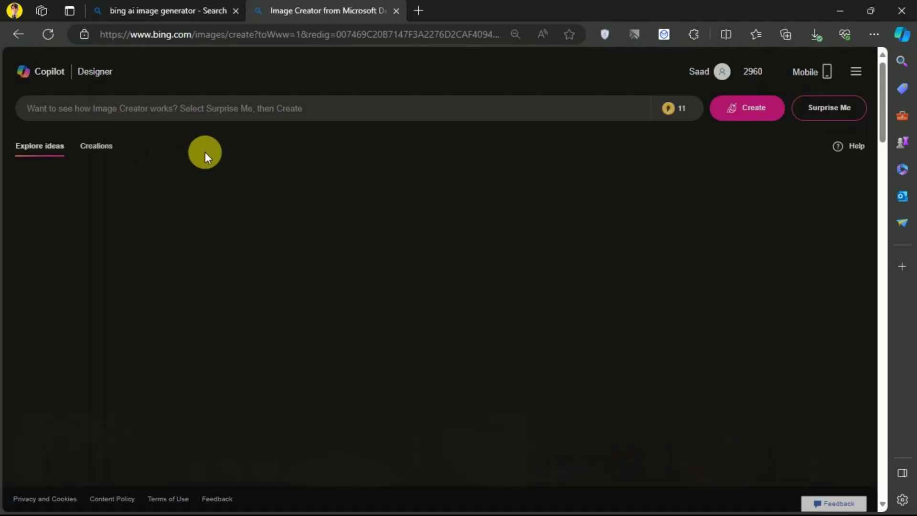
click(653, 507)
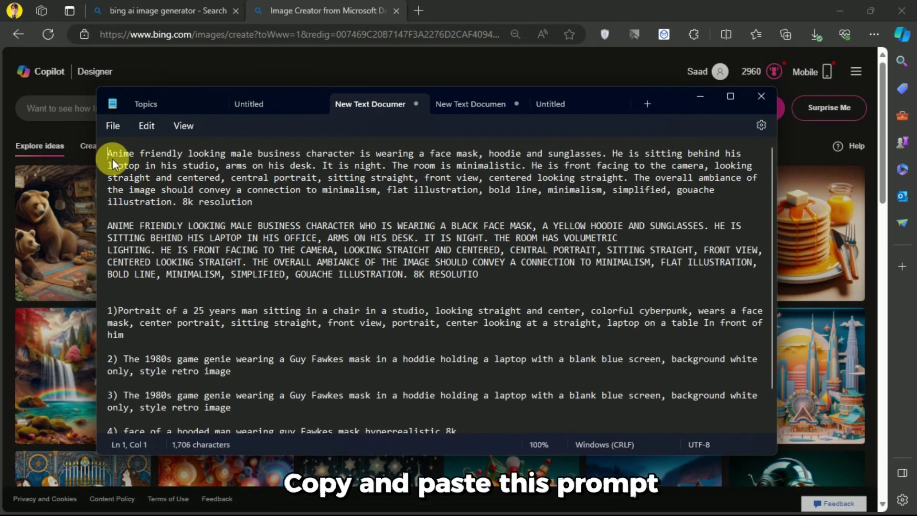
drag(113, 162, 231, 203)
right_click(251, 186)
click(286, 246)
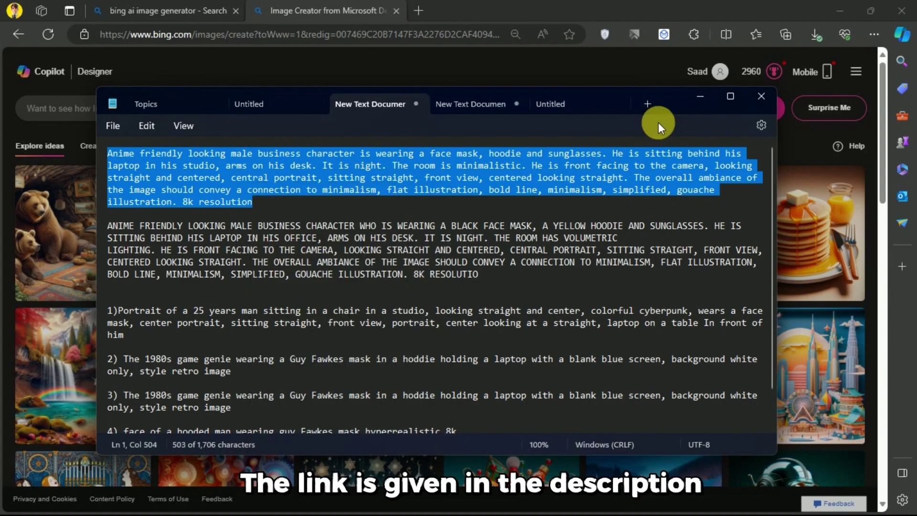
click(701, 96)
Step: Paste the masked hooded-man prompt, generate four anime images, and download the bottom-right one
click(319, 113)
right_click(318, 113)
click(351, 234)
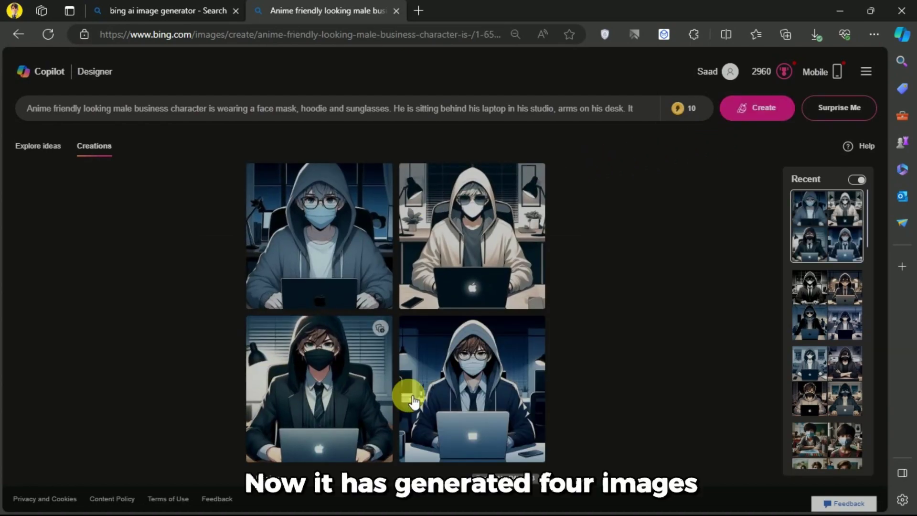
click(506, 376)
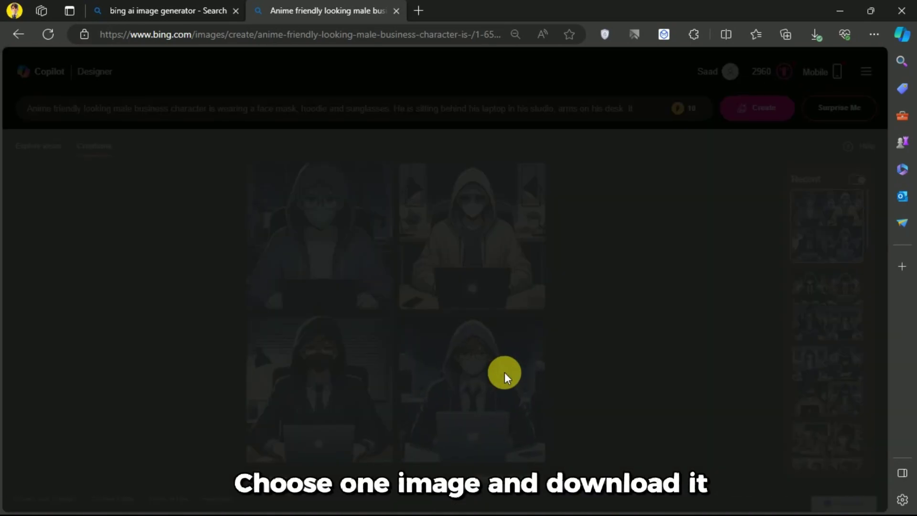
click(680, 371)
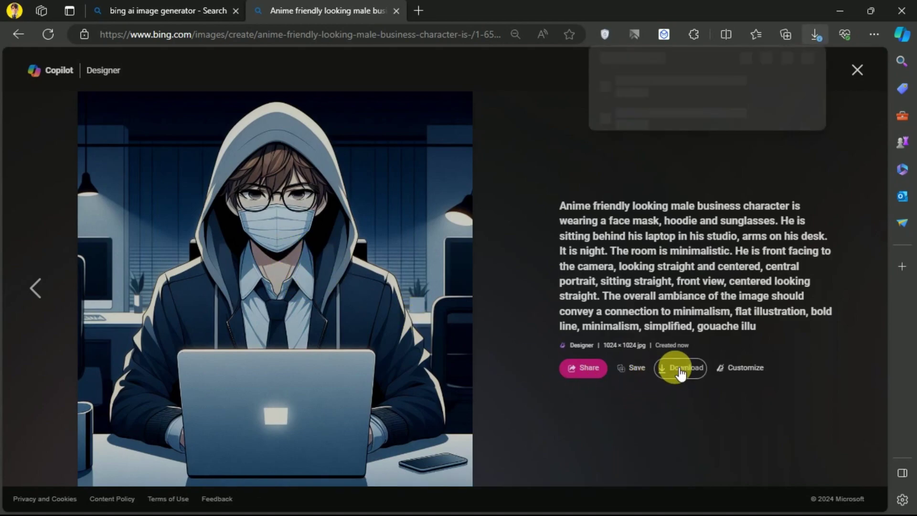
Step: Save the downloaded image and open Phot.AI's AI image extender from a web search
click(719, 98)
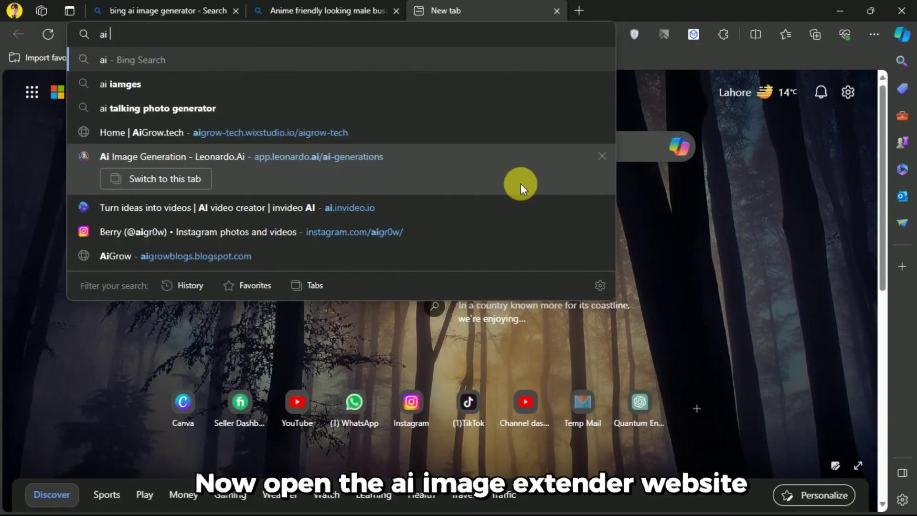
text(image e)
click(521, 184)
scroll(56, 210, down, 5)
click(148, 217)
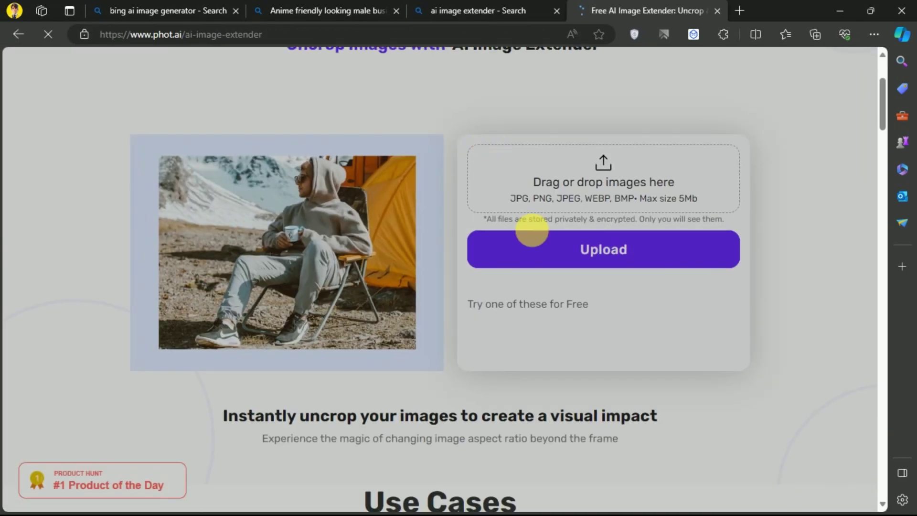
Step: Upload the hooded-man image and fit it into a Widescreen (16:9) frame
click(535, 240)
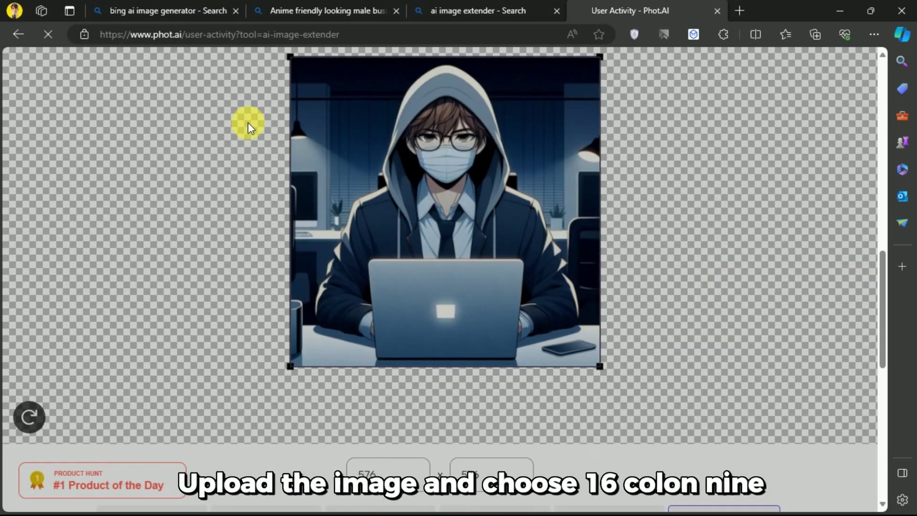
scroll(248, 123, down, 4)
click(280, 321)
scroll(420, 139, up, 4)
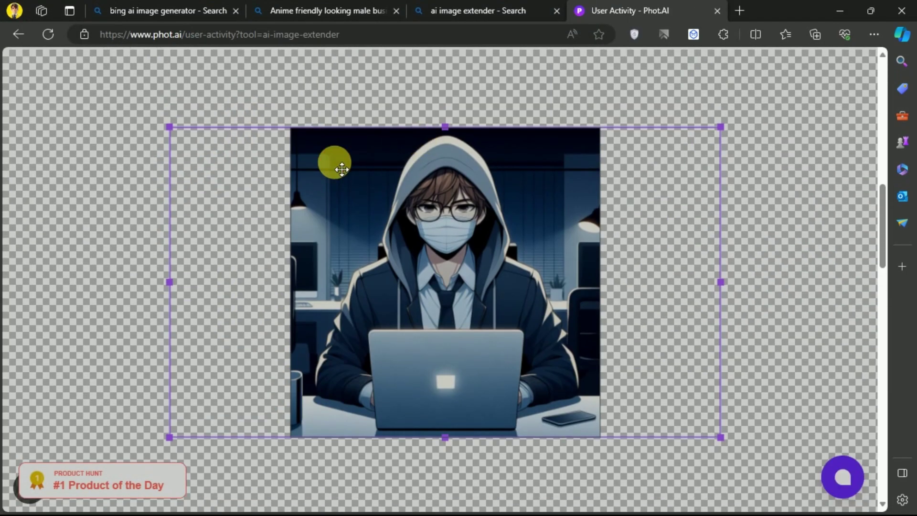
drag(291, 129, 325, 162)
drag(438, 272, 409, 245)
Step: Generate the 1024×576 extended image and download it
scroll(143, 195, down, 4)
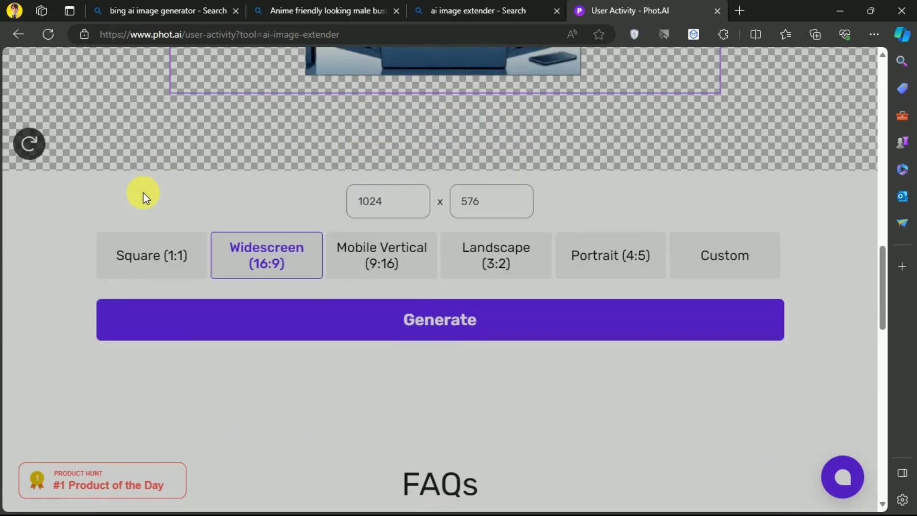
click(440, 319)
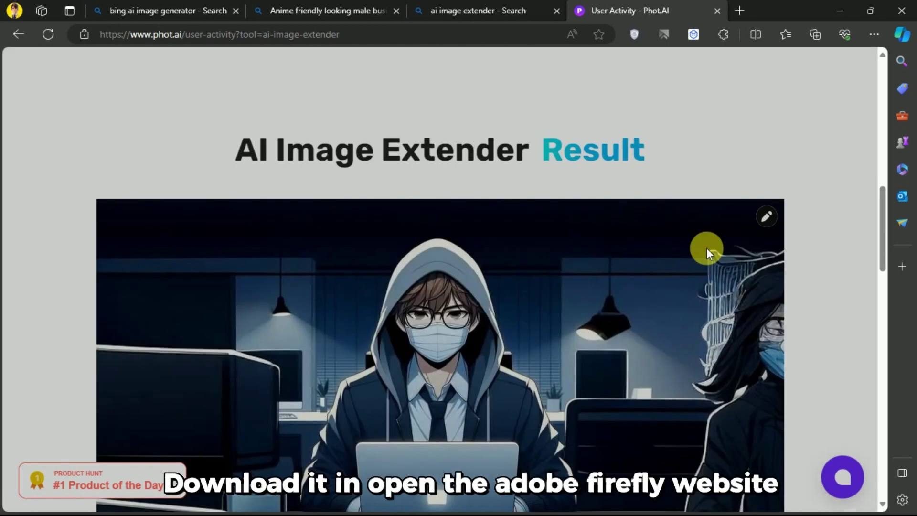
scroll(706, 248, down, 5)
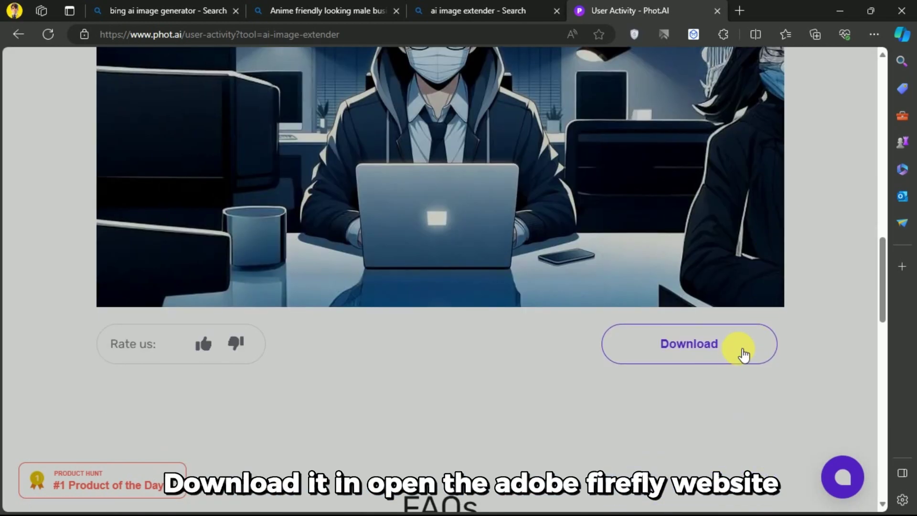
click(741, 352)
Step: Open Adobe Firefly's Generative fill tool in a new tab
key(ctrl+t)
text(adobe)
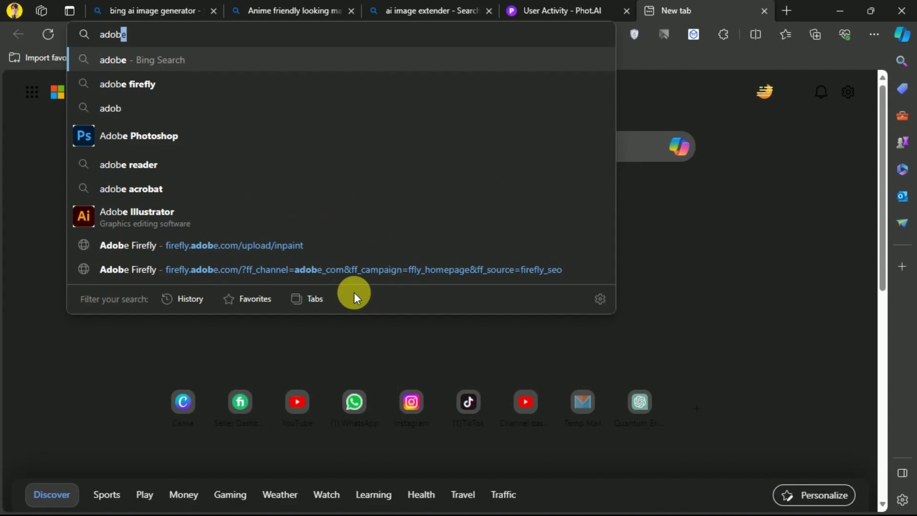
click(217, 86)
click(206, 174)
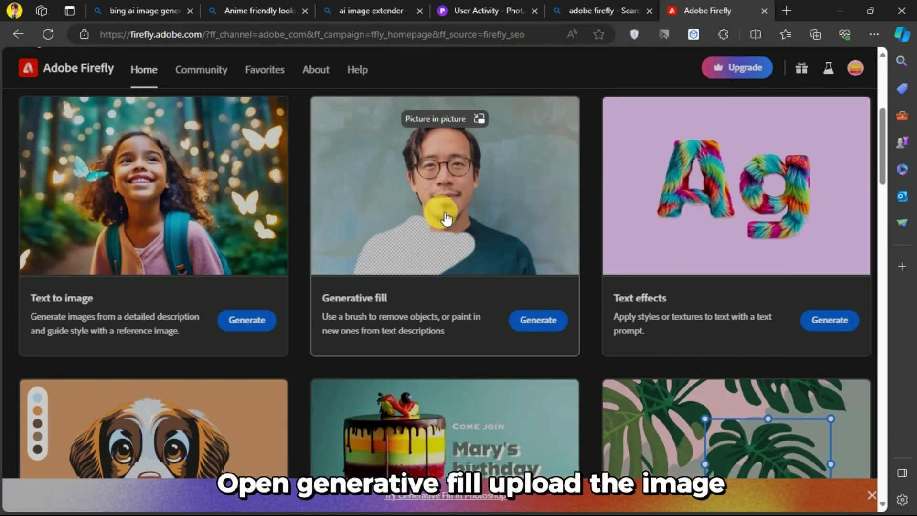
click(547, 324)
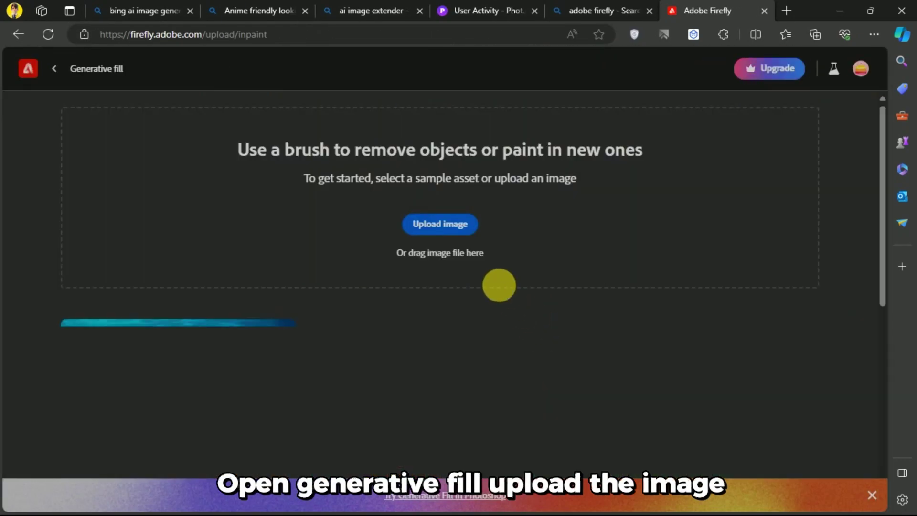
Step: Upload PG70JSLI_output_0 and erase the woman on the right with a 'remove' fill
click(440, 223)
double_click(318, 140)
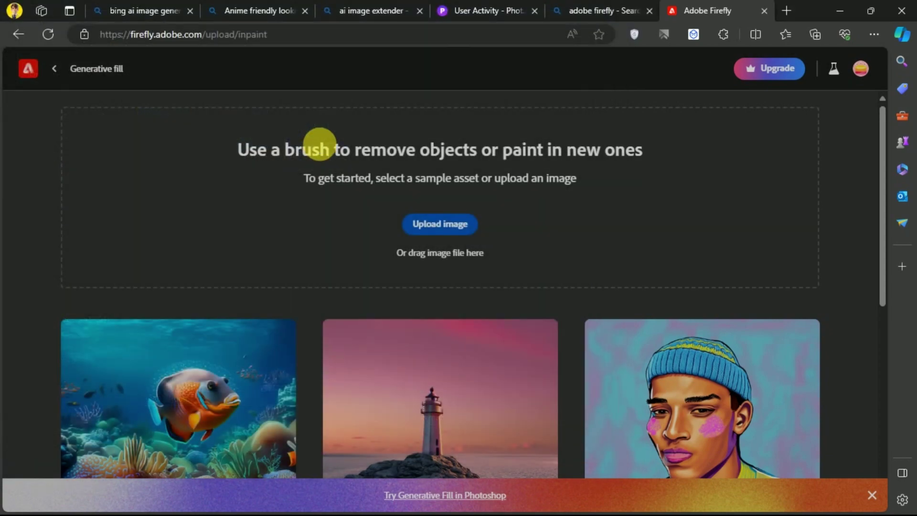
click(555, 468)
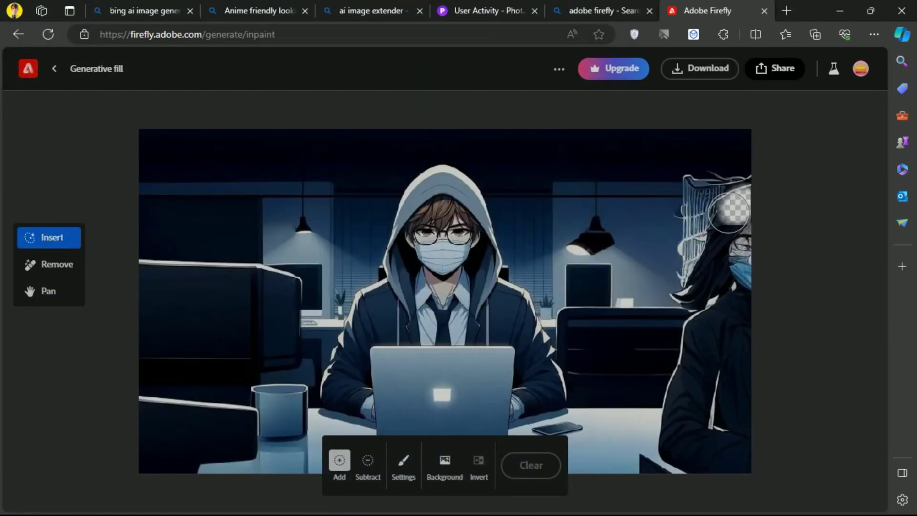
drag(729, 201, 734, 259)
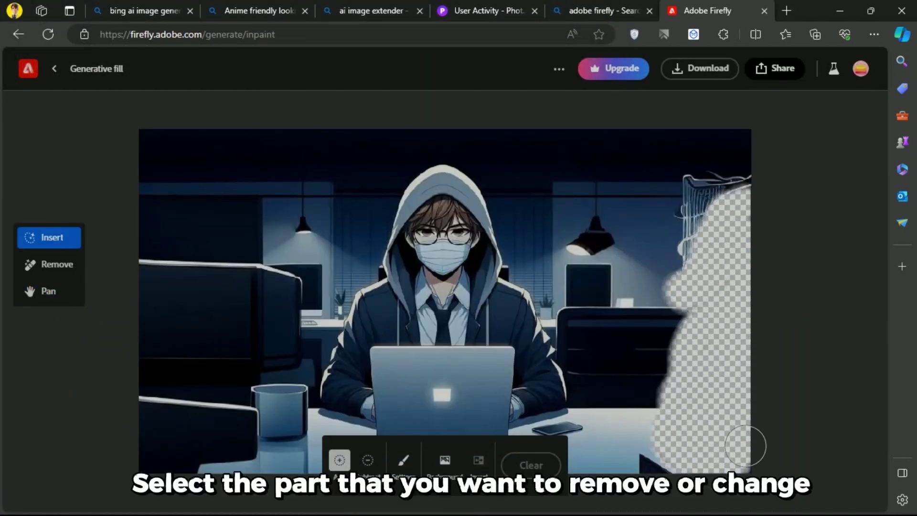
click(419, 483)
text(remove it)
click(701, 472)
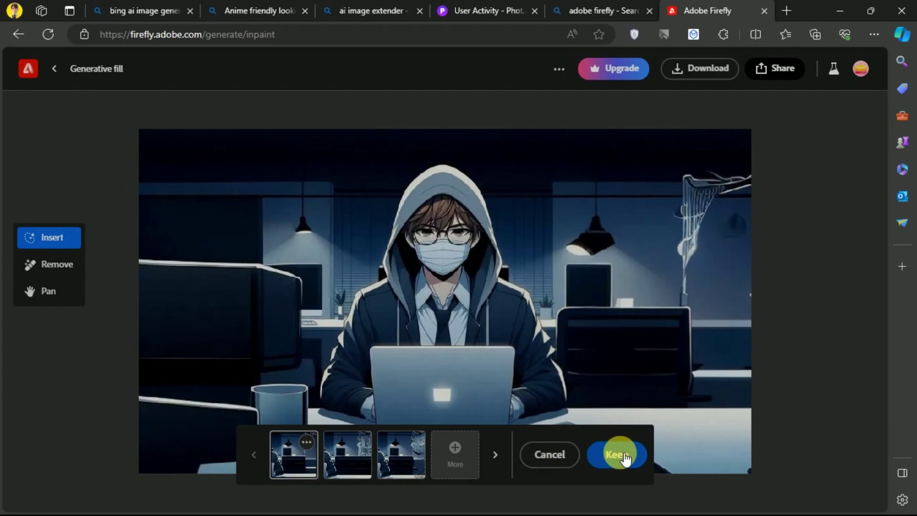
click(623, 458)
Step: Mask the net at the top right and remove it with generative fill
drag(748, 184, 692, 184)
drag(686, 290, 686, 292)
click(369, 485)
text(re)
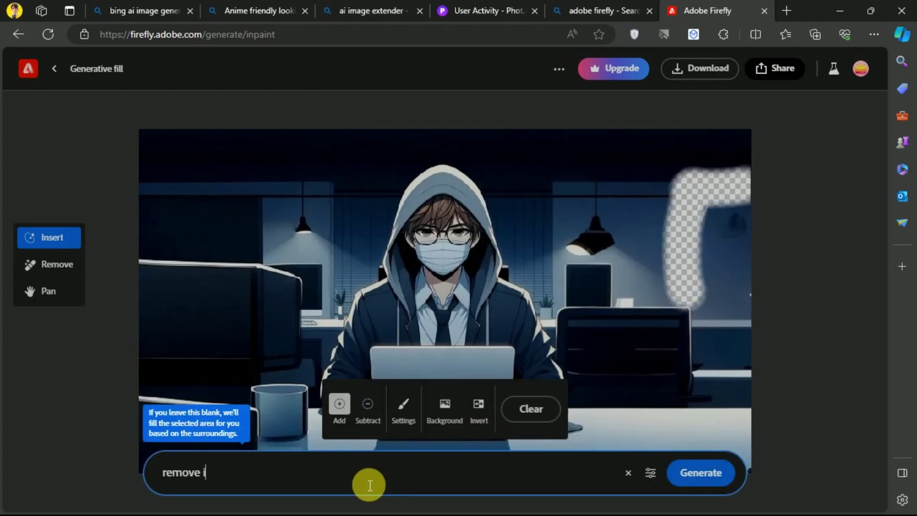
text(move i)
click(688, 470)
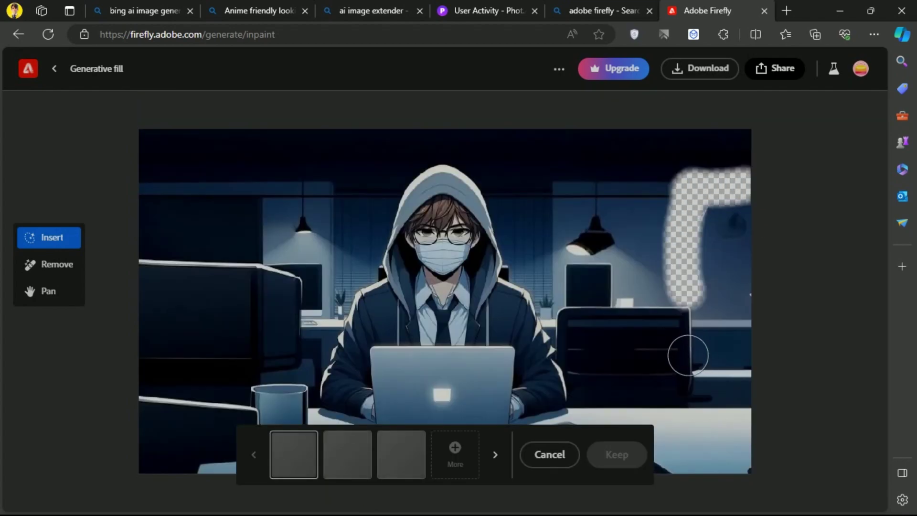
click(643, 466)
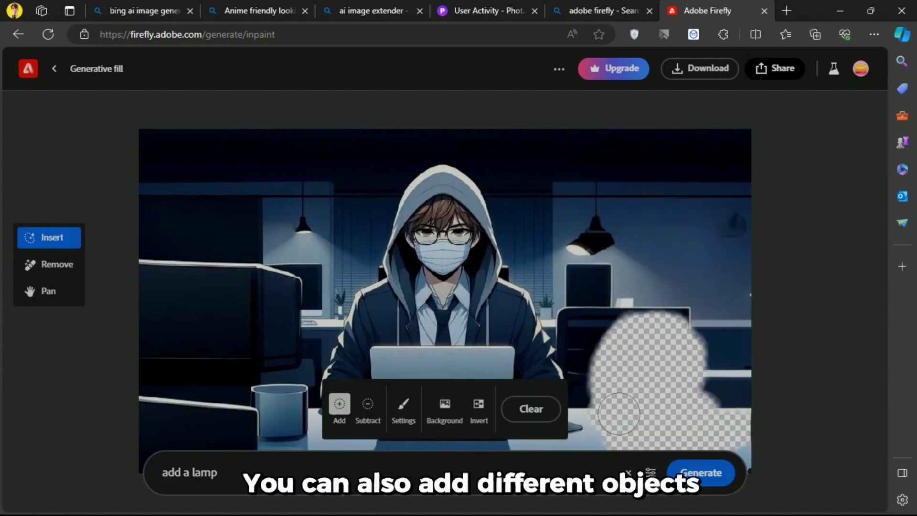
Step: Generate a desk lamp in the masked area and keep the third variation
click(701, 473)
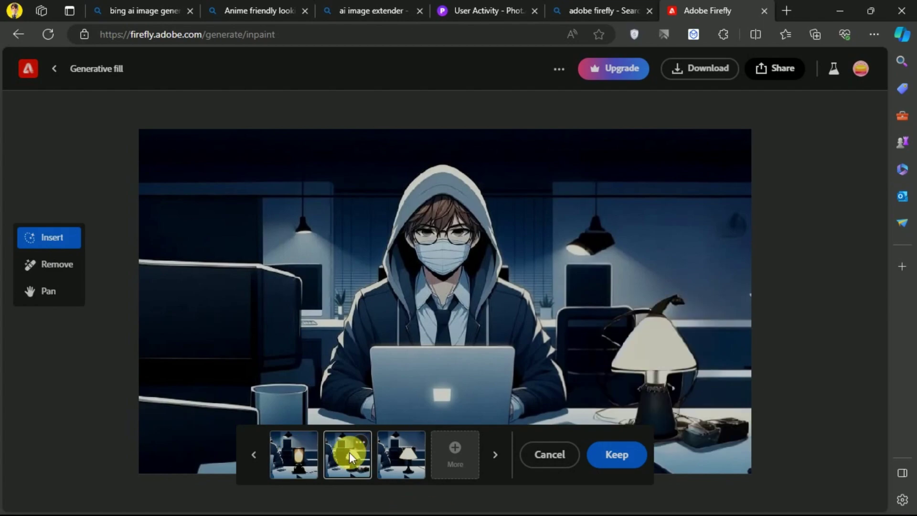
click(405, 462)
click(616, 454)
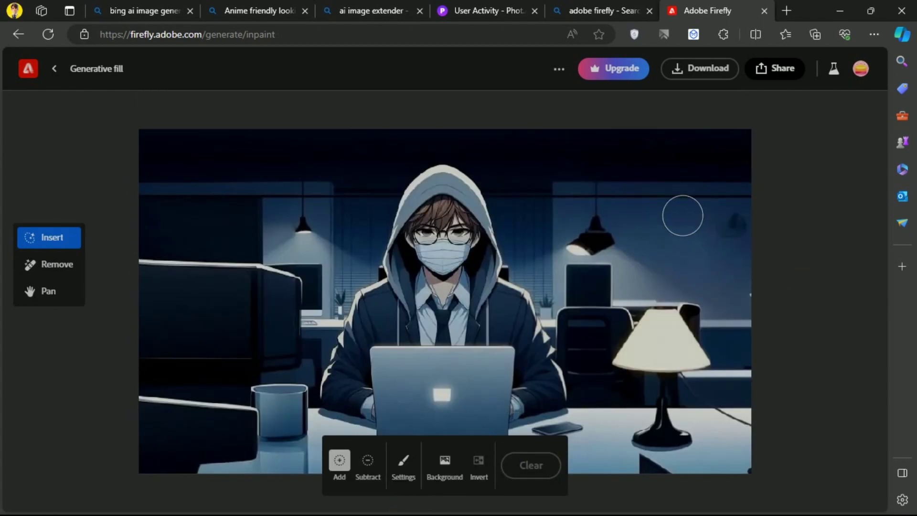
Step: Download the edited image as a PNG and open the saved file
click(700, 68)
click(575, 438)
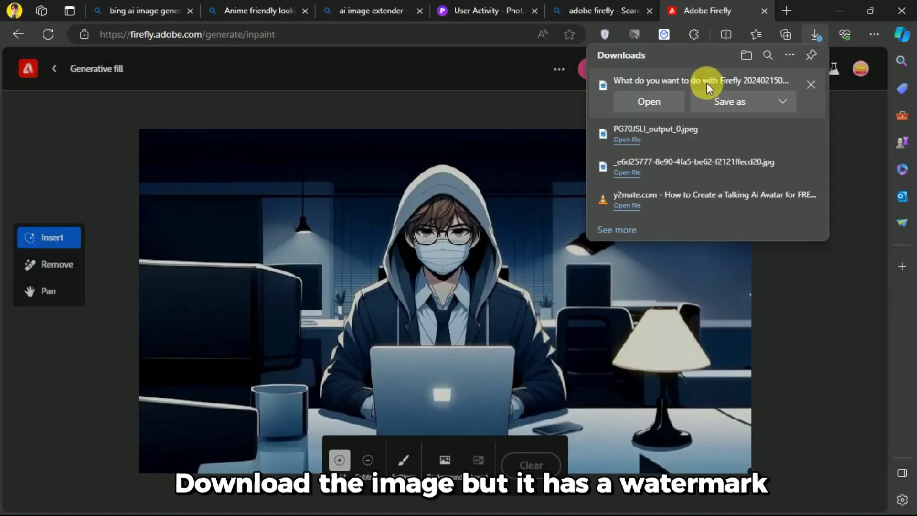
click(727, 100)
click(499, 428)
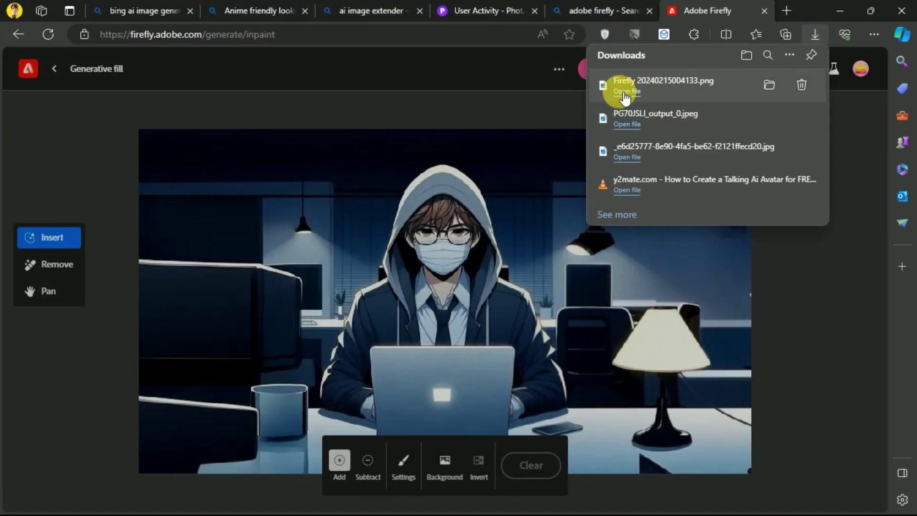
click(621, 90)
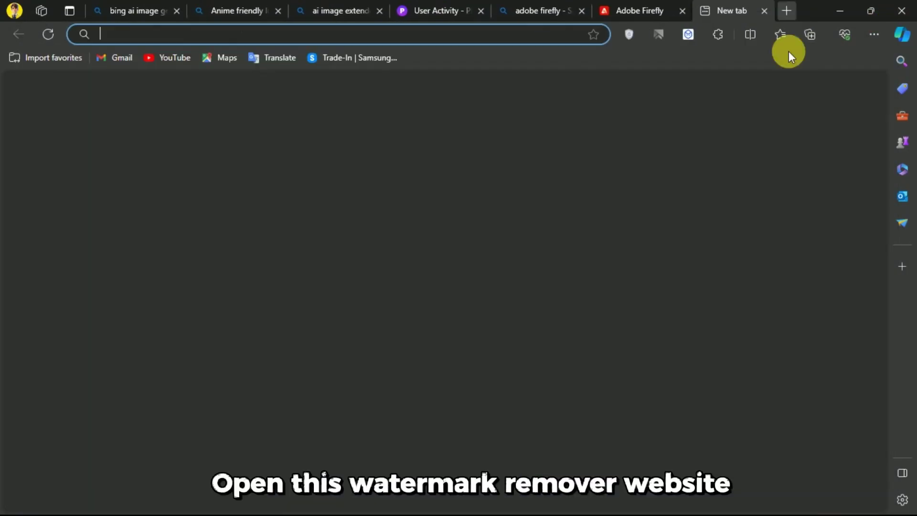
Step: Find an AI watermark remover online and open ClearOff's AI object remover
text(ai wat)
click(323, 62)
click(232, 165)
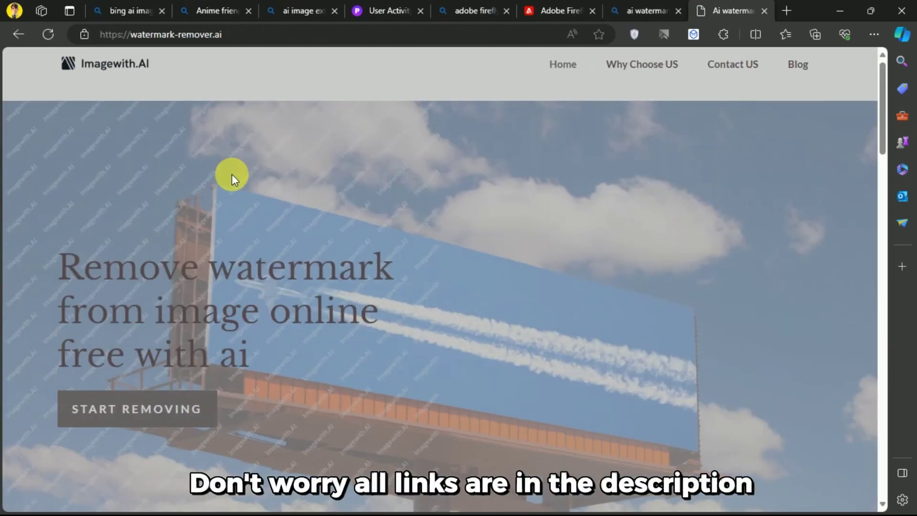
scroll(201, 186, down, 4)
click(167, 199)
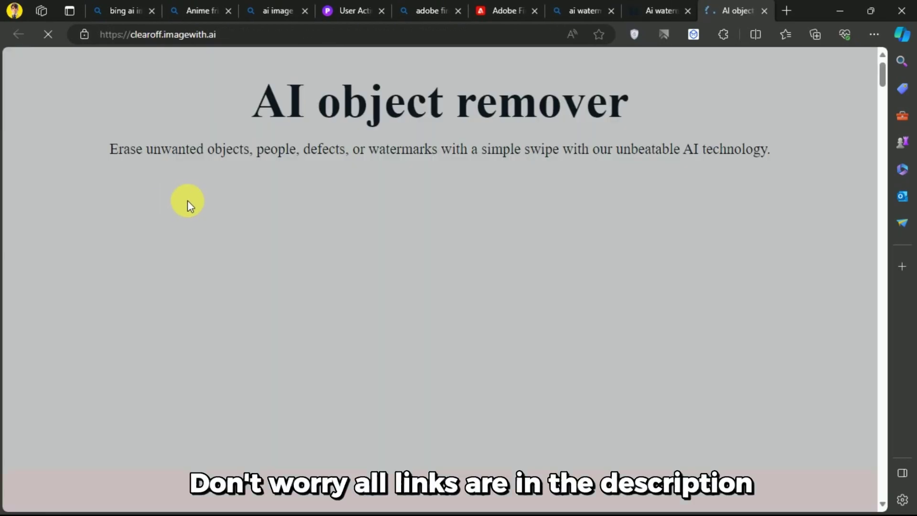
scroll(210, 201, down, 5)
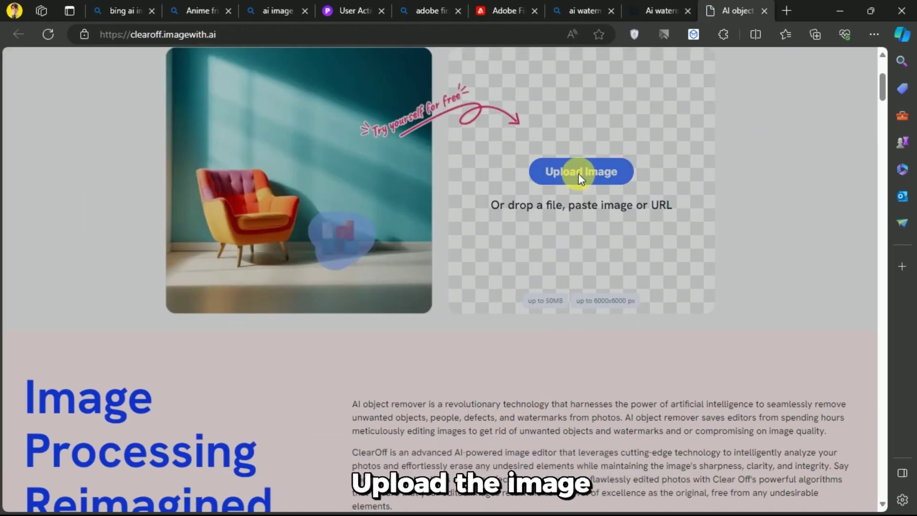
Step: Upload the Firefly image, brush out the Adobe Firefly watermark, and save it as clearoff.jpg
click(578, 173)
double_click(312, 145)
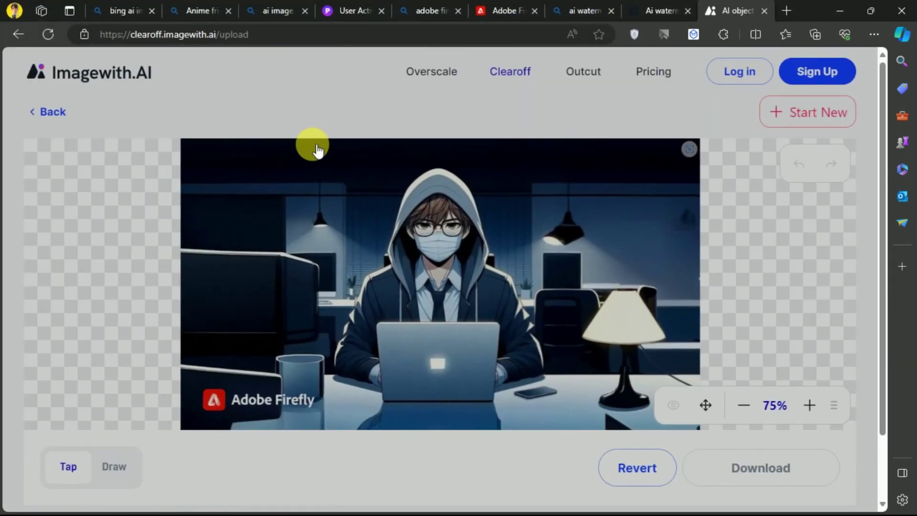
scroll(328, 324, down, 2)
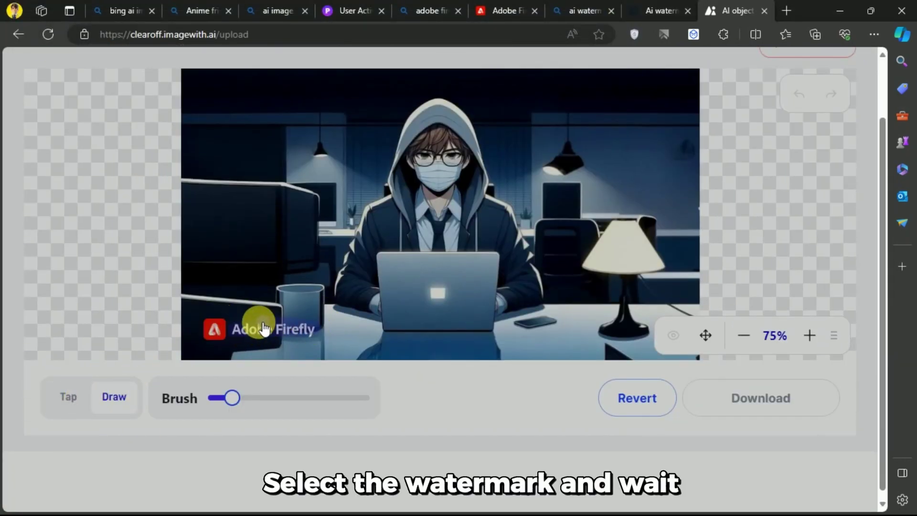
drag(319, 333, 296, 337)
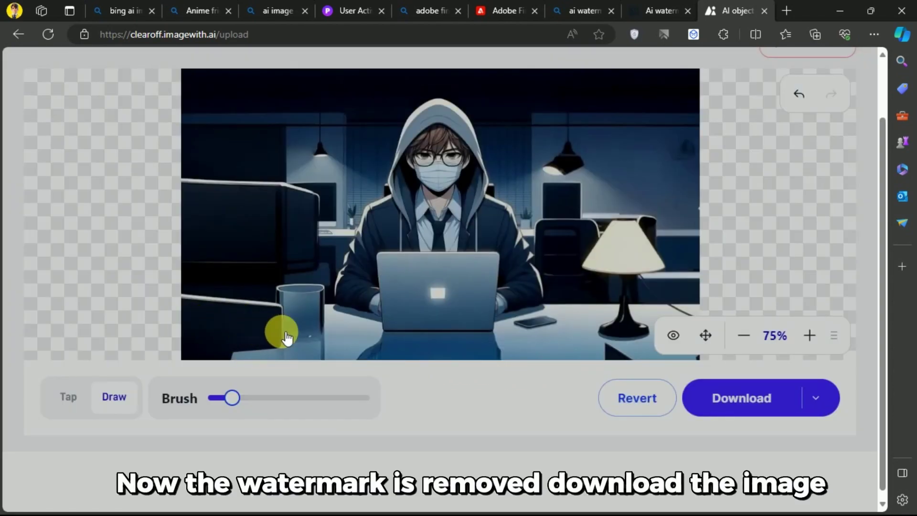
click(813, 399)
click(498, 420)
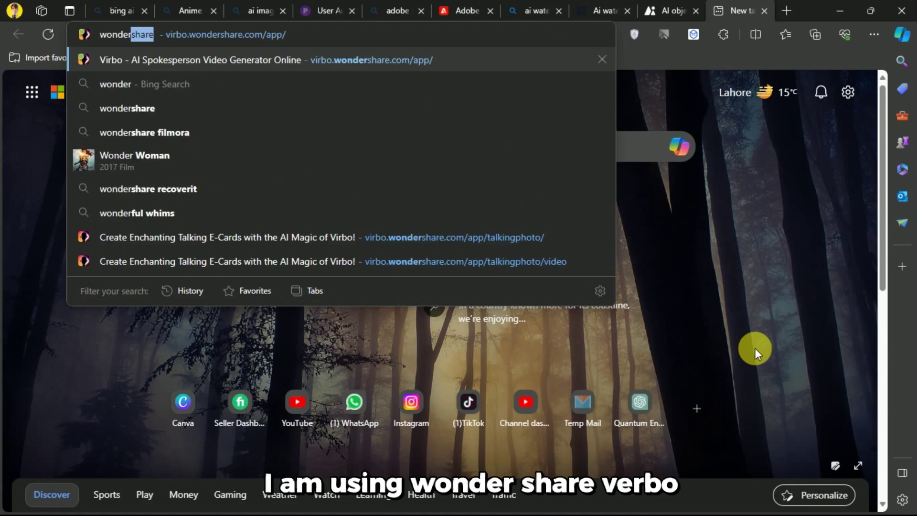
Step: Open Wondershare Virbo and sign up using a temporary e-mail address
text(share virbo)
key(Return)
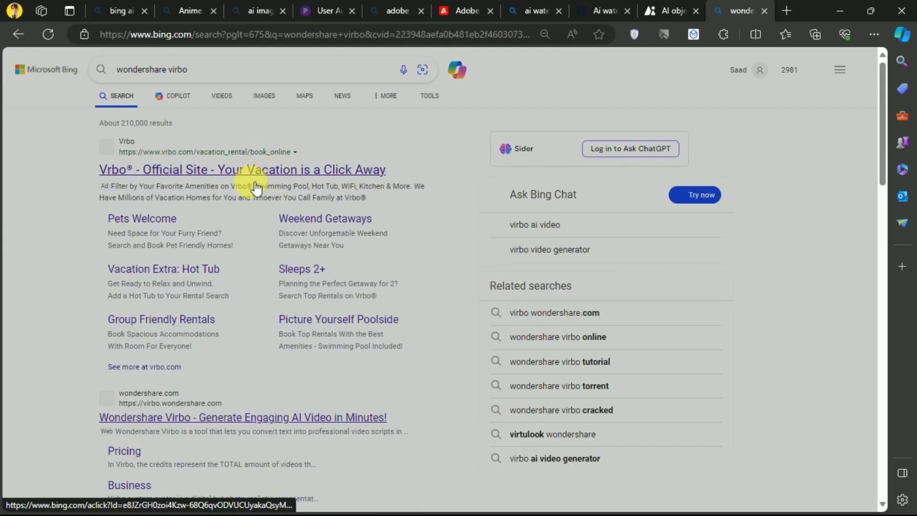
click(165, 418)
key(super)
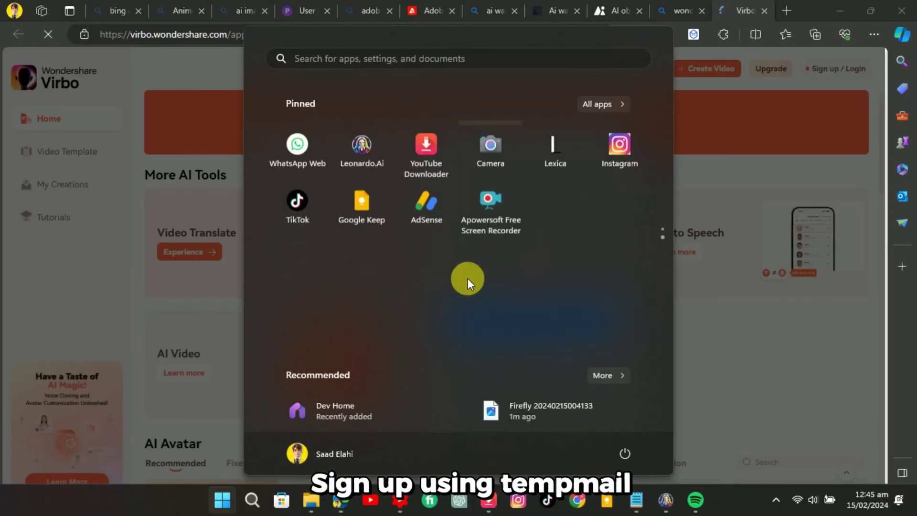
click(291, 249)
click(467, 163)
click(492, 272)
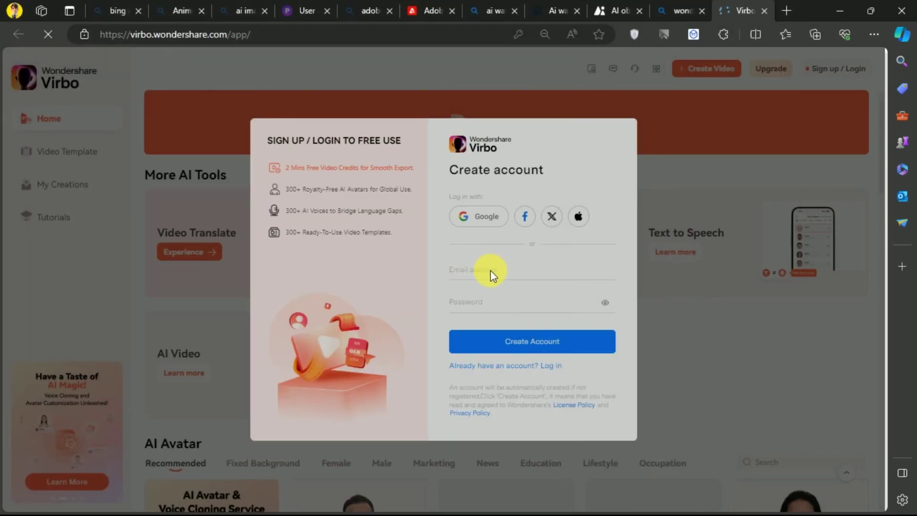
right_click(488, 270)
click(524, 315)
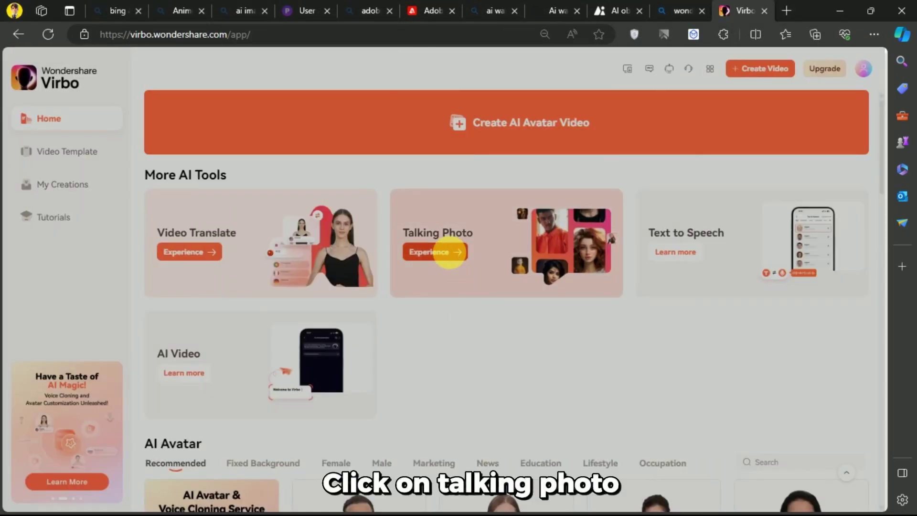
Step: Upload the cleaned image to Talking Photo and paste the saved prompt as the script
click(449, 253)
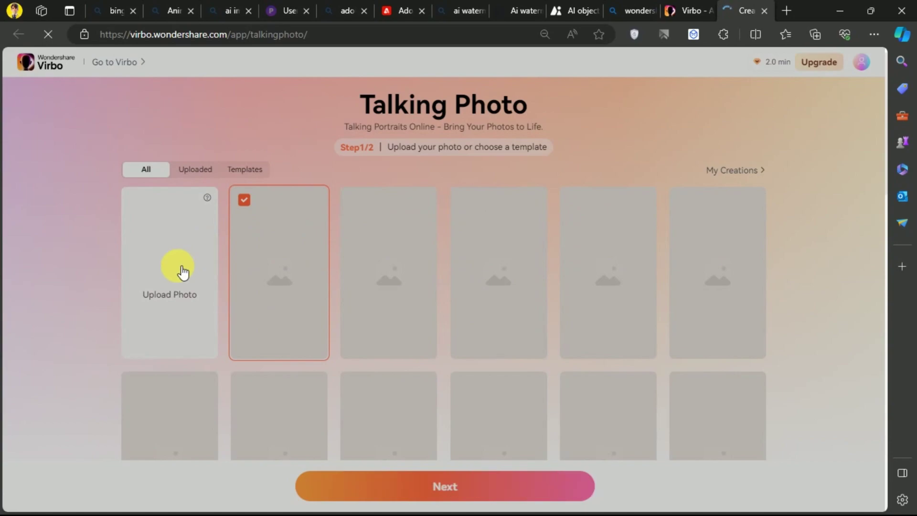
click(182, 269)
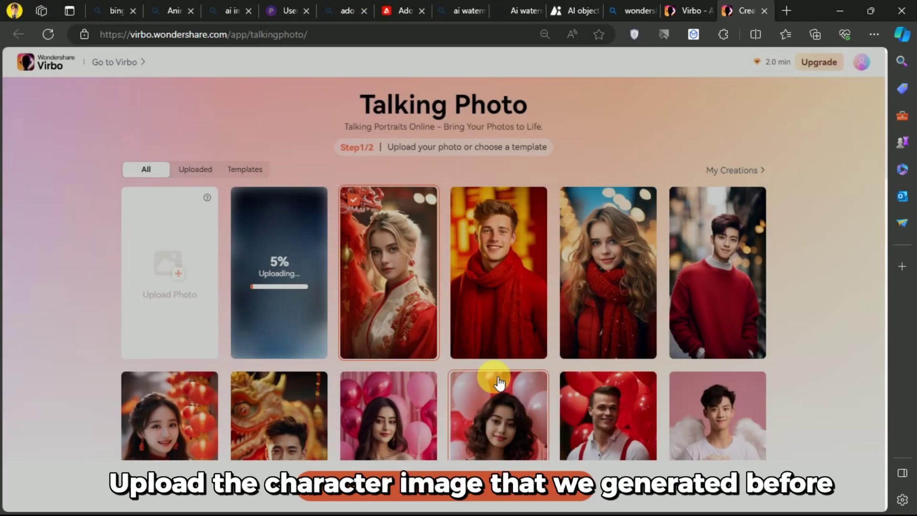
click(398, 495)
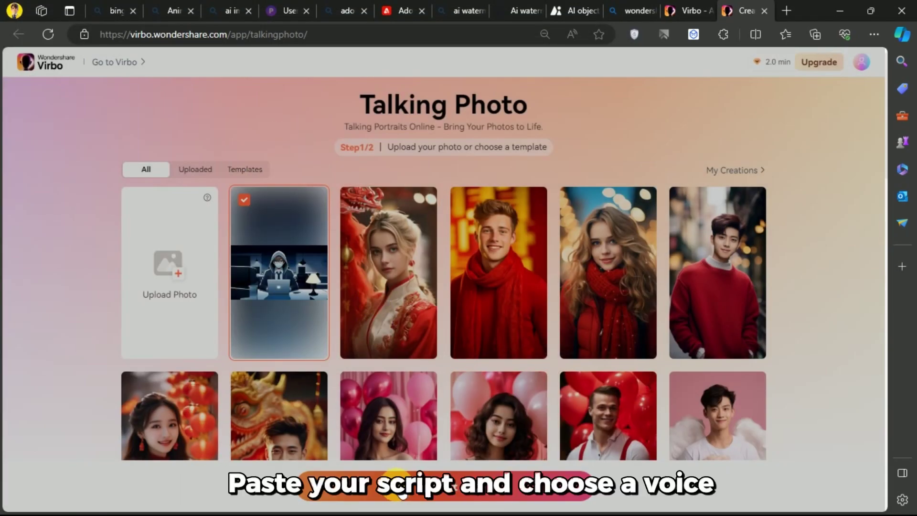
text(se a)
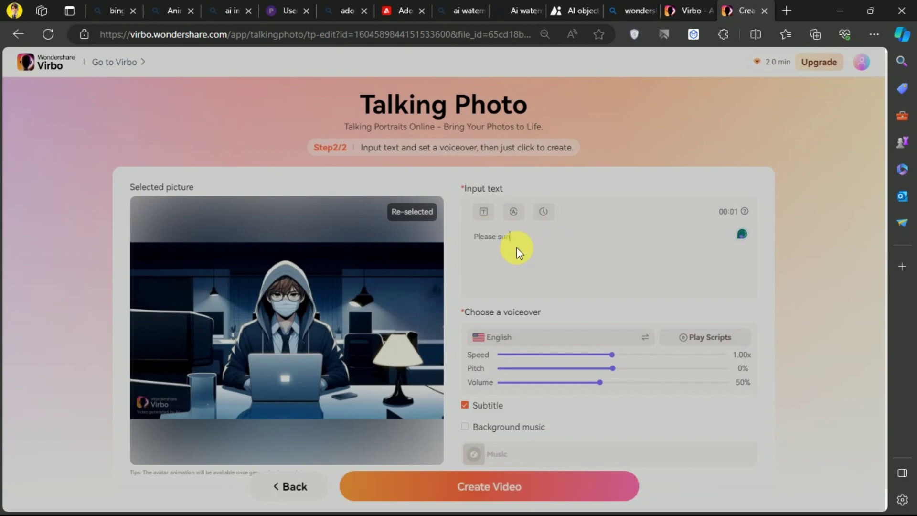
key(ctrl+a)
key(BackSpace)
key(super)
click(620, 304)
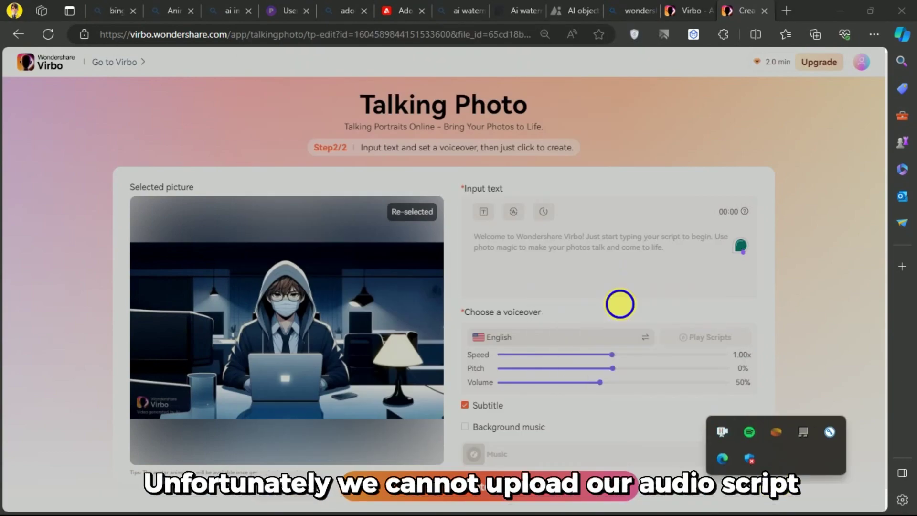
click(696, 506)
drag(108, 153, 261, 205)
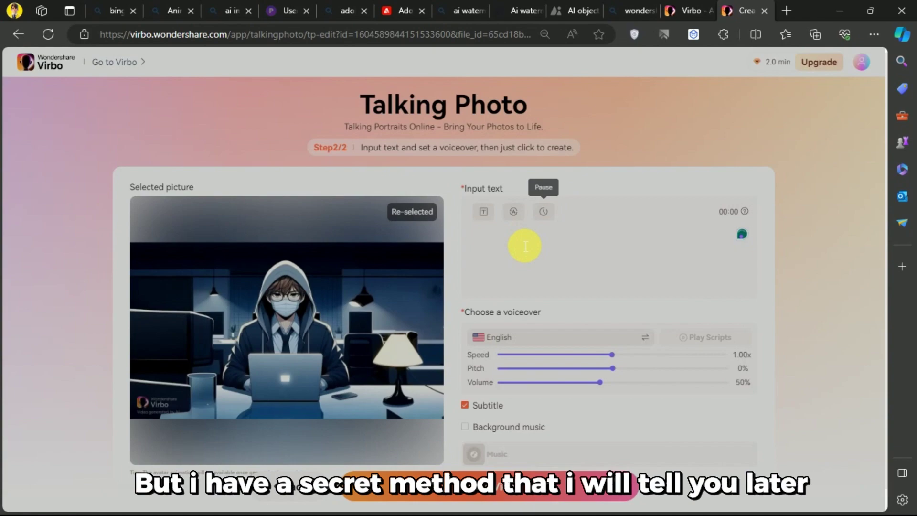
text(Anime friendly looking male business character is wearing a face mask, hoodie and sunglasses. He is sitting behind his laptop in his studio, arms on his desk. It is night. The room is minimalistic. He is front facing to the camera, looking straight and centered, central portrait, sitting straight, front view, centered looking straight. The overall ambiance of the image should convey a connection to minimalism, flat illustration, bold line, minimalism, simplified, gouache illustration. 8k resolution)
scroll(511, 304, down, 1)
Step: Choose the male English (Ireland) voice and create the talking-photo video
click(501, 313)
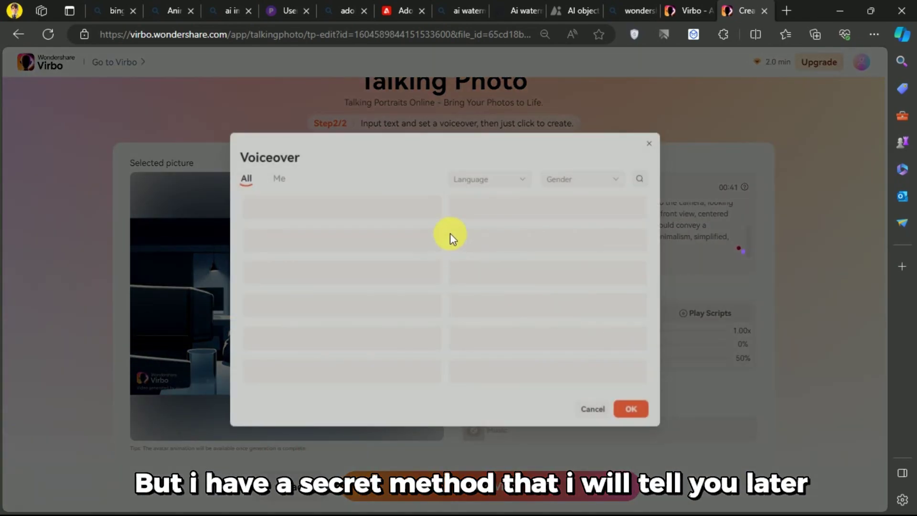
click(487, 179)
click(482, 217)
click(425, 212)
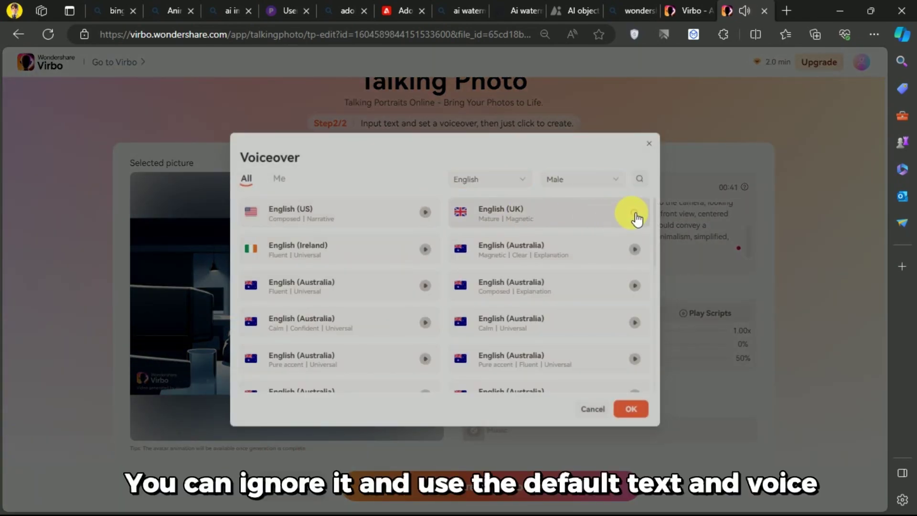
click(631, 409)
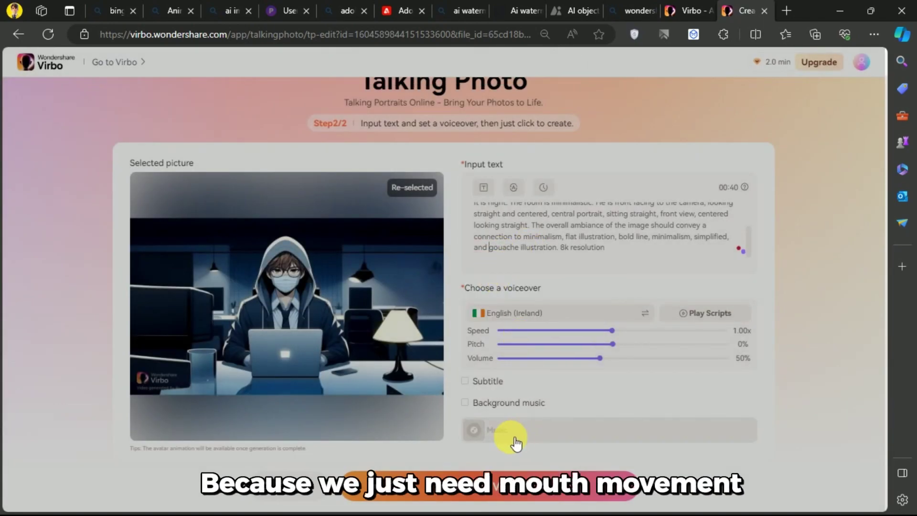
click(492, 479)
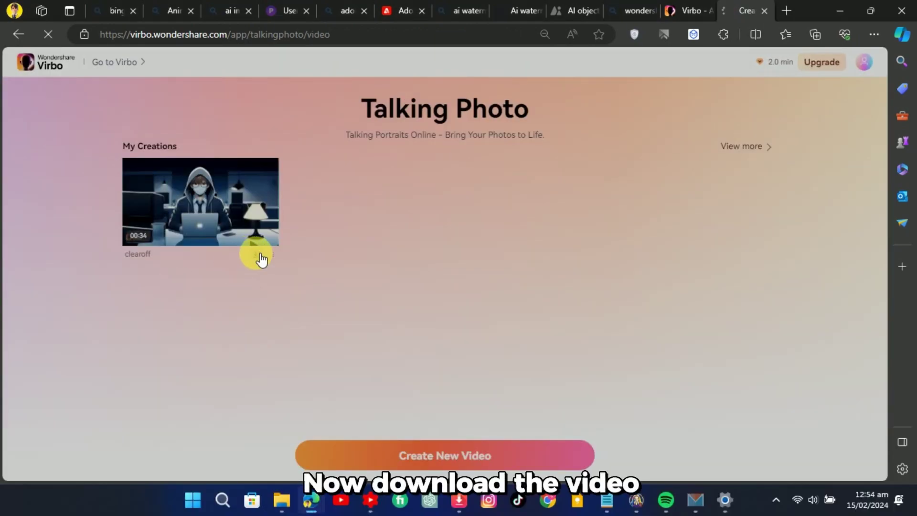
click(256, 254)
click(645, 93)
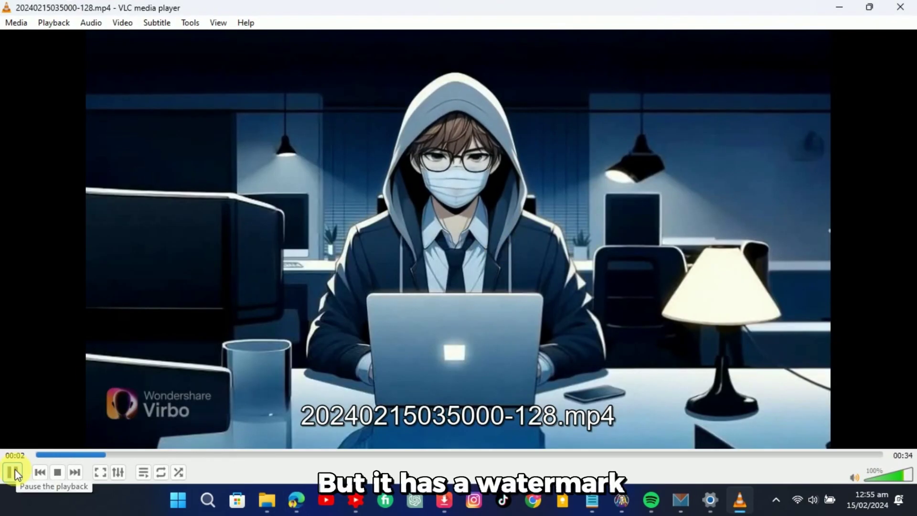
click(12, 471)
key(alt+F4)
Step: Launch CapCut and create a new project
key(super)
click(491, 162)
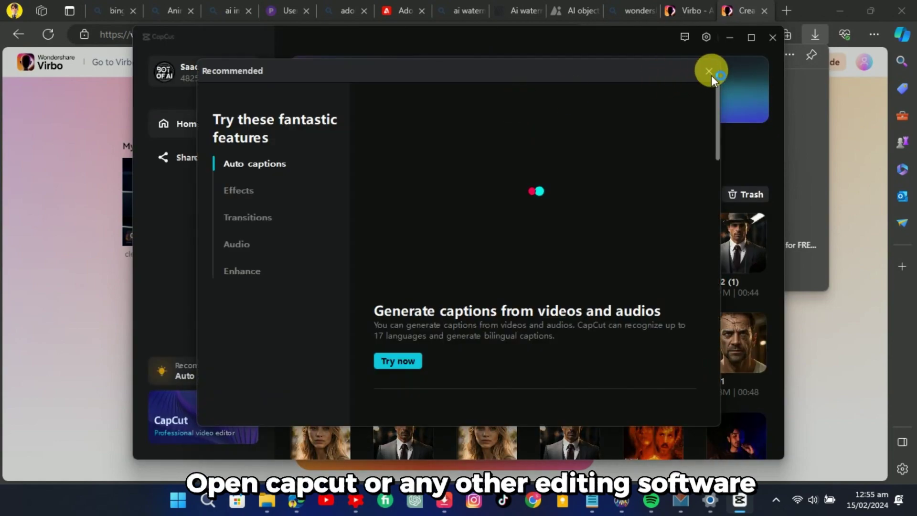
click(709, 70)
click(640, 116)
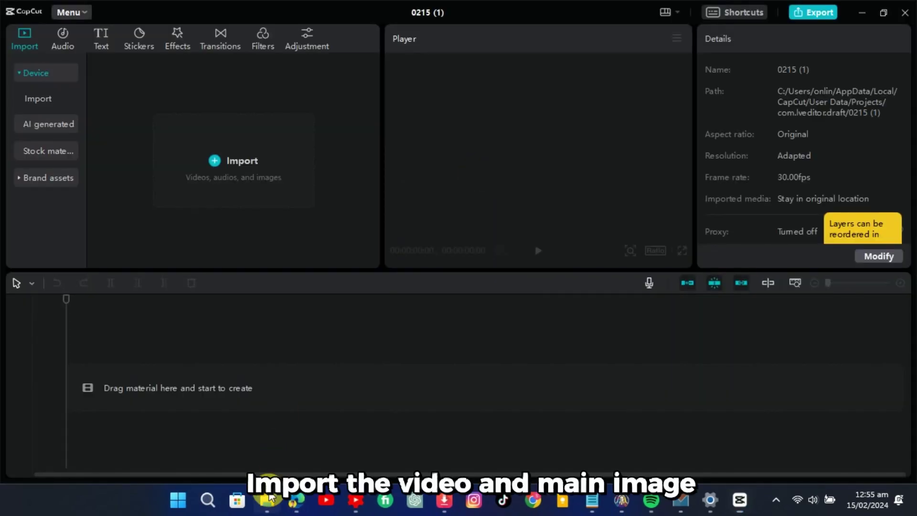
Step: Import the Virbo video and clearoff.jpg into CapCut's media library
click(270, 498)
drag(285, 139, 384, 257)
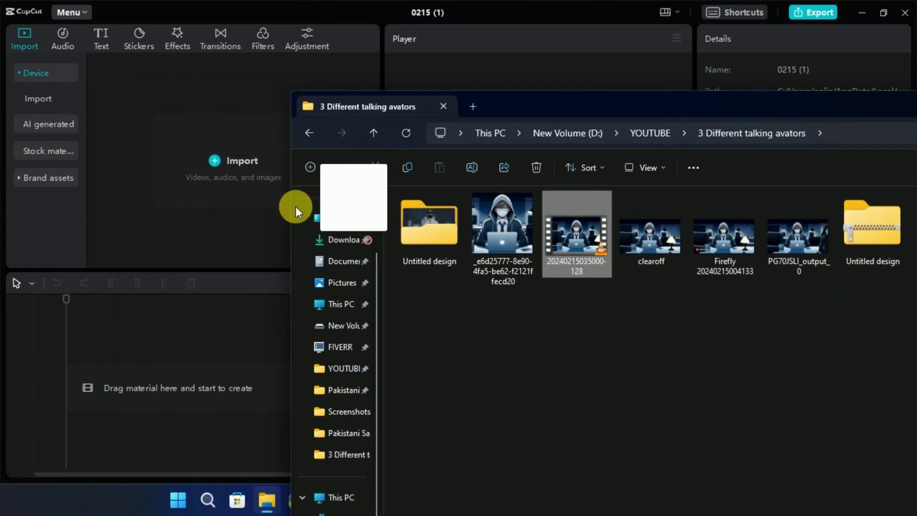
drag(297, 204, 287, 205)
click(338, 498)
drag(652, 236, 213, 246)
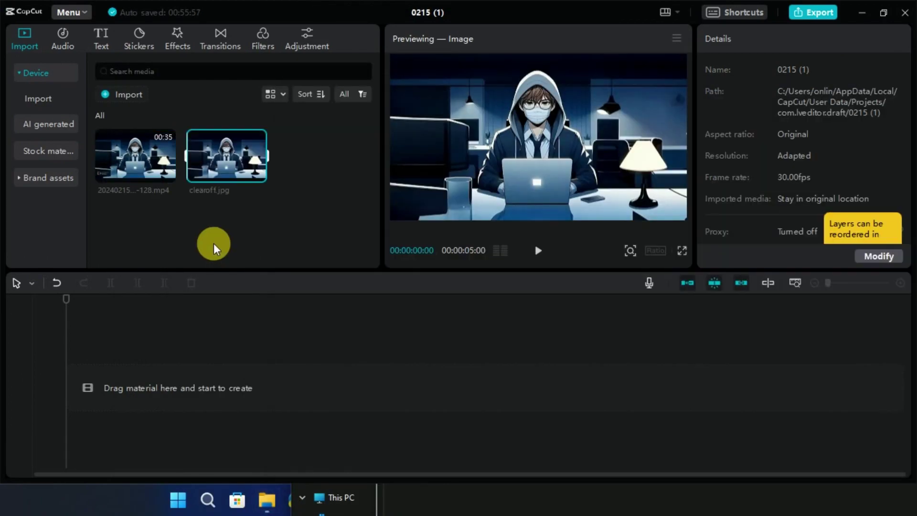
Step: Put the video on the timeline and clearoff.jpg above it, stretched to the full 34:24
click(165, 172)
click(81, 340)
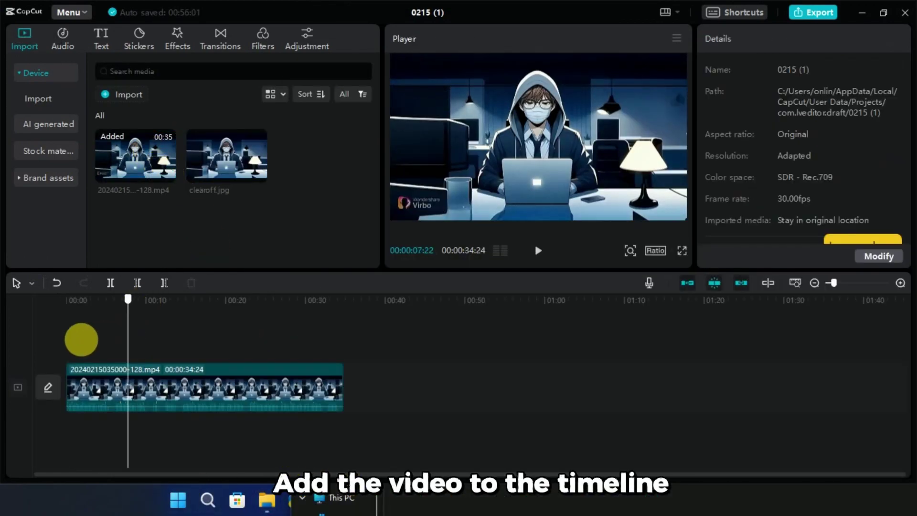
click(139, 387)
drag(223, 313, 342, 358)
drag(67, 330, 265, 342)
Step: Apply a resized rectangle mask to clearoff.jpg to cover the watermark, then play full screen
click(265, 343)
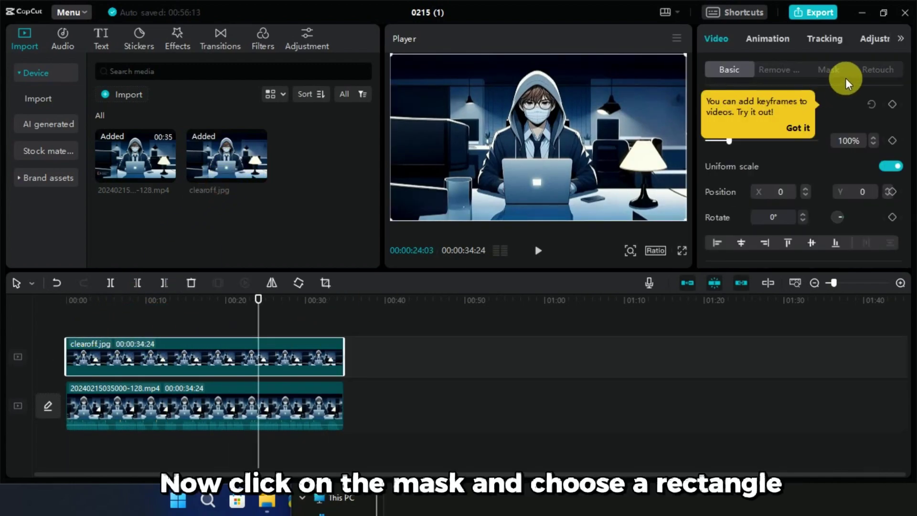
click(830, 71)
click(778, 204)
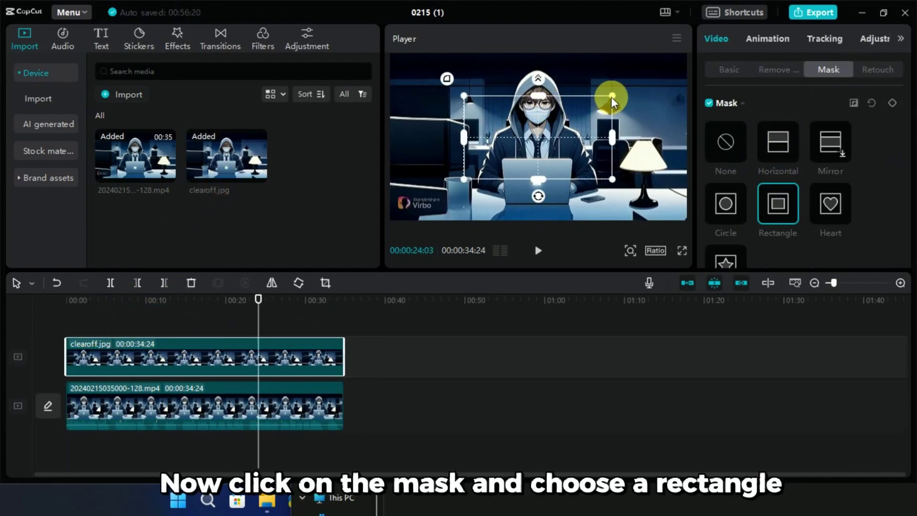
drag(613, 100, 466, 210)
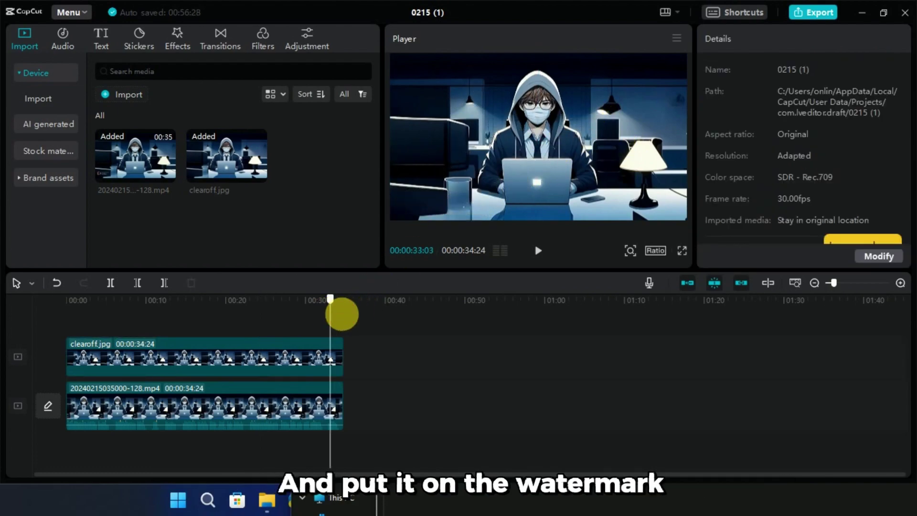
click(682, 251)
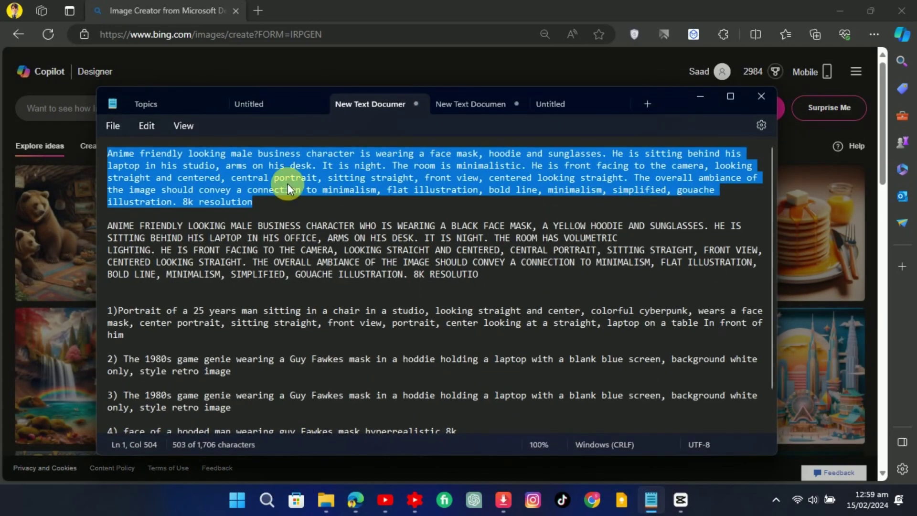
Step: Paste the hooded-character prompt into Image Creator with 'is wearing a face mask' deleted
right_click(271, 173)
click(310, 239)
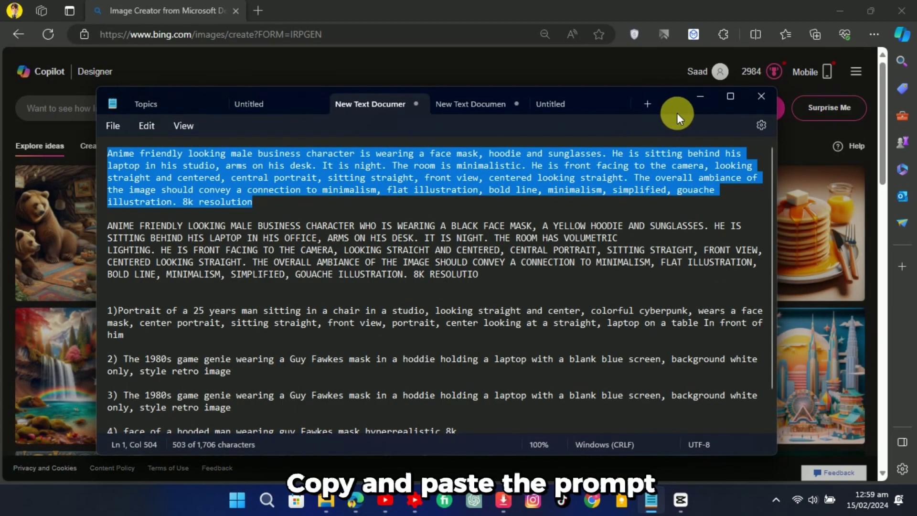
click(700, 96)
right_click(279, 107)
click(306, 233)
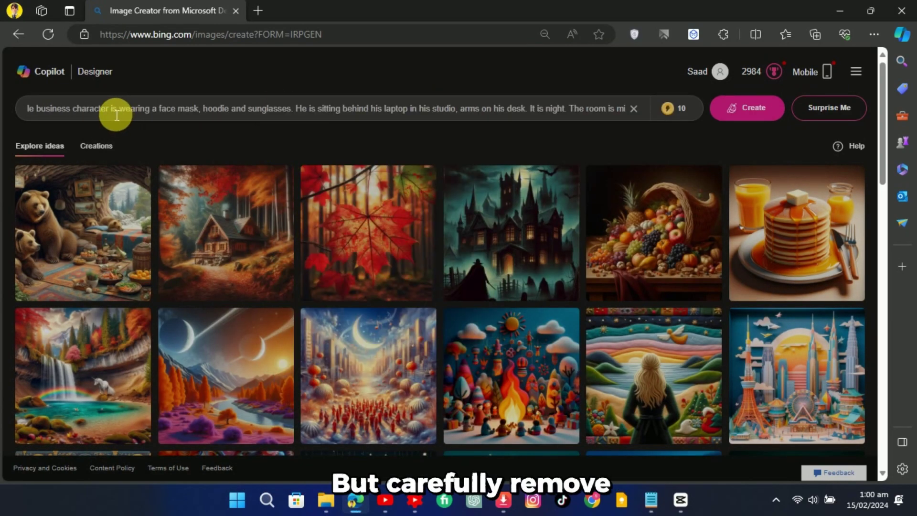
drag(116, 115, 169, 115)
key(BackSpace)
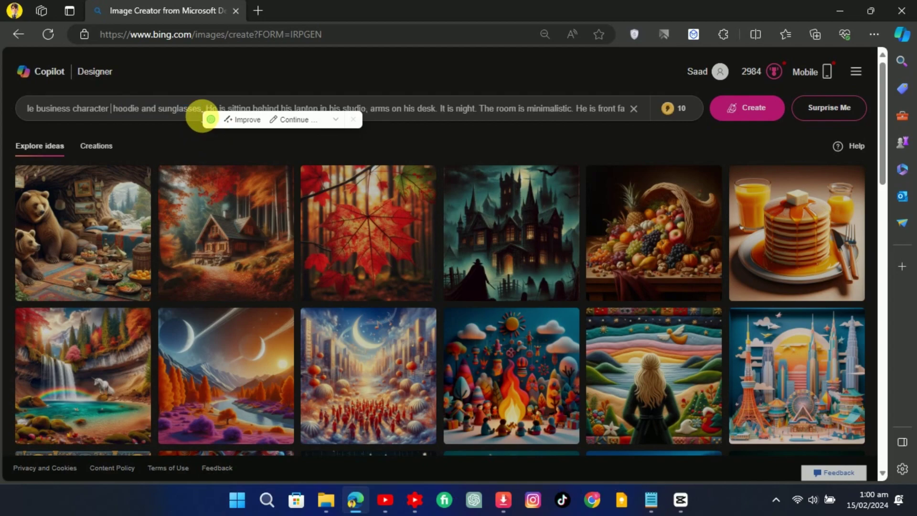
text(,)
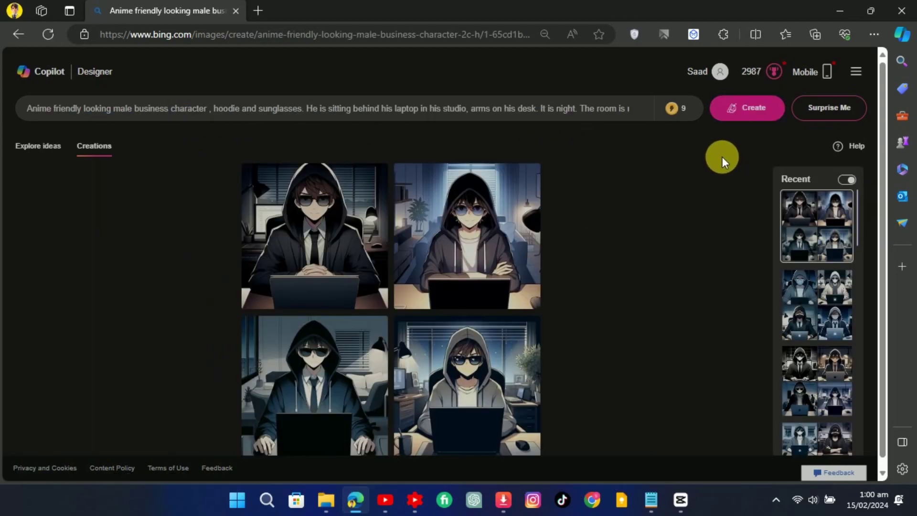
Step: Download and save the bottom-right generated image
click(462, 360)
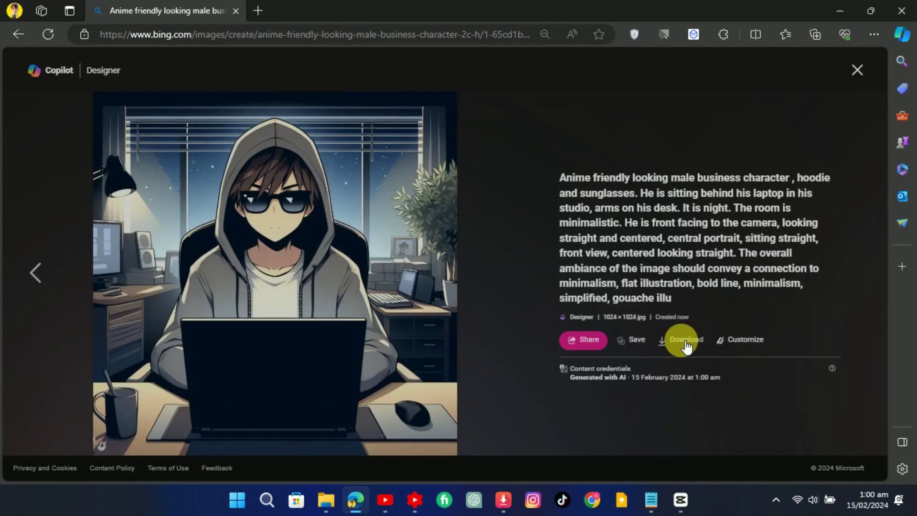
click(677, 339)
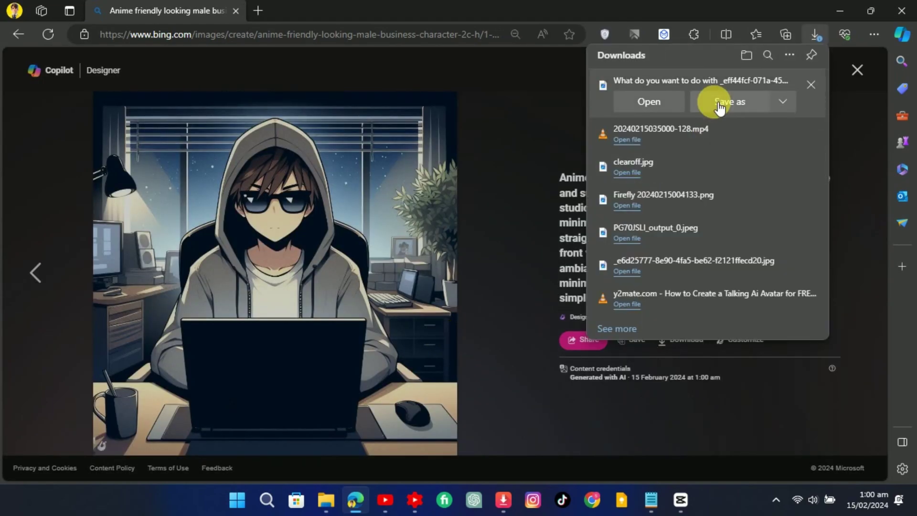
click(720, 108)
Step: Search the web for 'ai image extender' in a new tab
click(504, 427)
click(258, 10)
text(ai image extender)
key(Return)
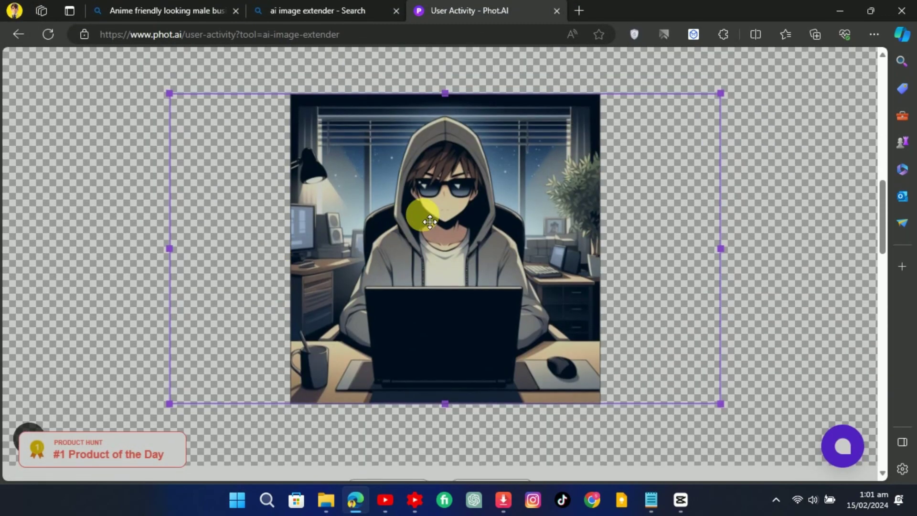
Step: Generate the widened image and save KS2T5OCI_output_0 into the 3 Different talking avators folder
scroll(430, 221, down, 4)
click(430, 418)
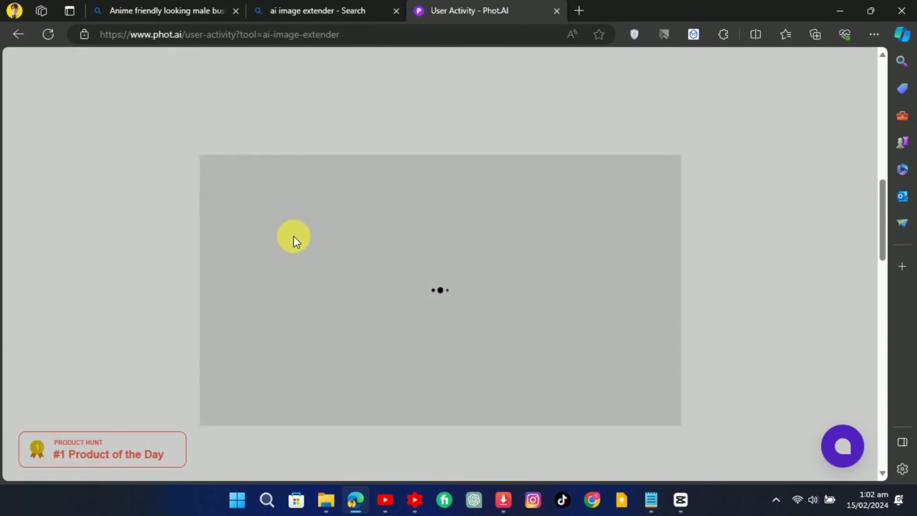
scroll(287, 237, down, 1)
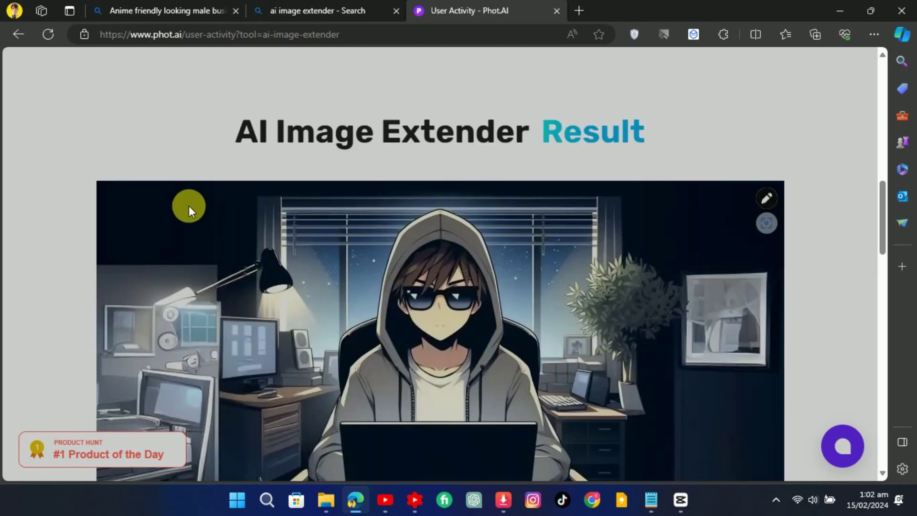
scroll(461, 218, down, 4)
click(676, 420)
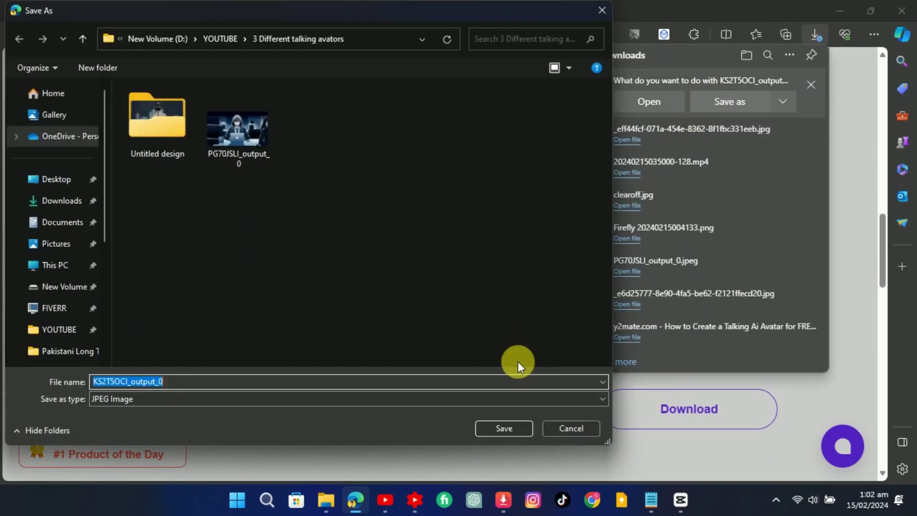
click(502, 425)
click(379, 199)
scroll(379, 199, up, 1)
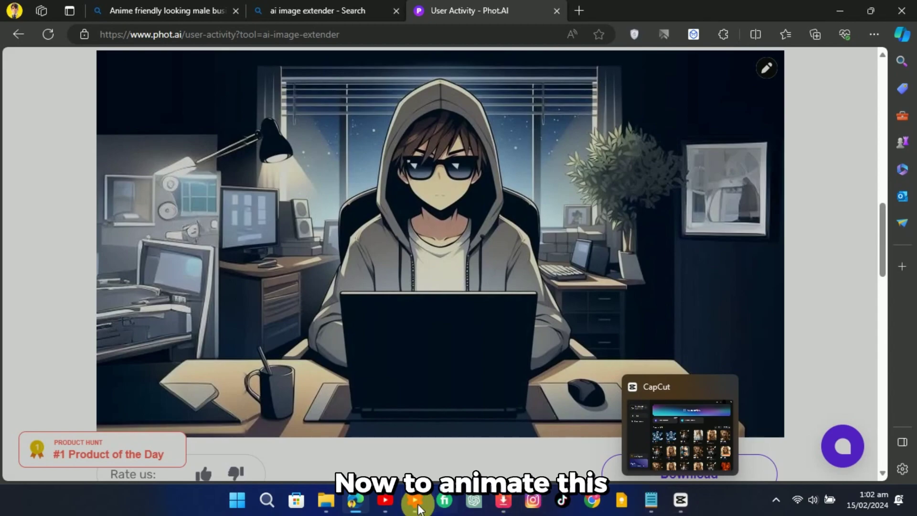
Step: Search YouTube for 'lips animation' green screen videos and copy the second mouth video's share link
click(385, 499)
click(366, 42)
text(lips animation)
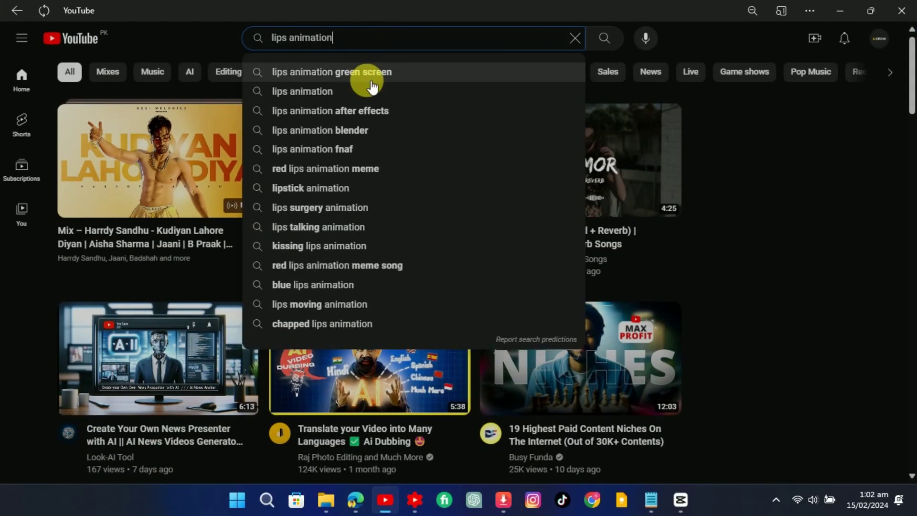
click(368, 71)
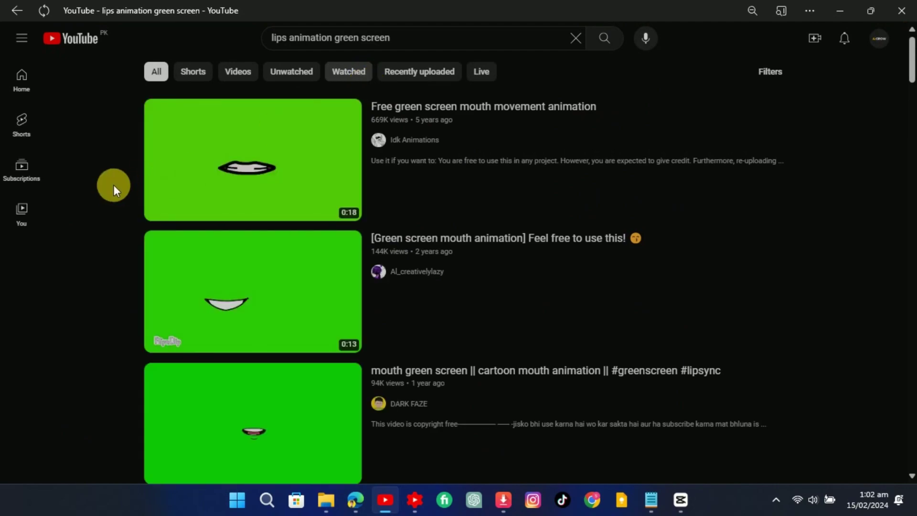
scroll(257, 231, down, 1)
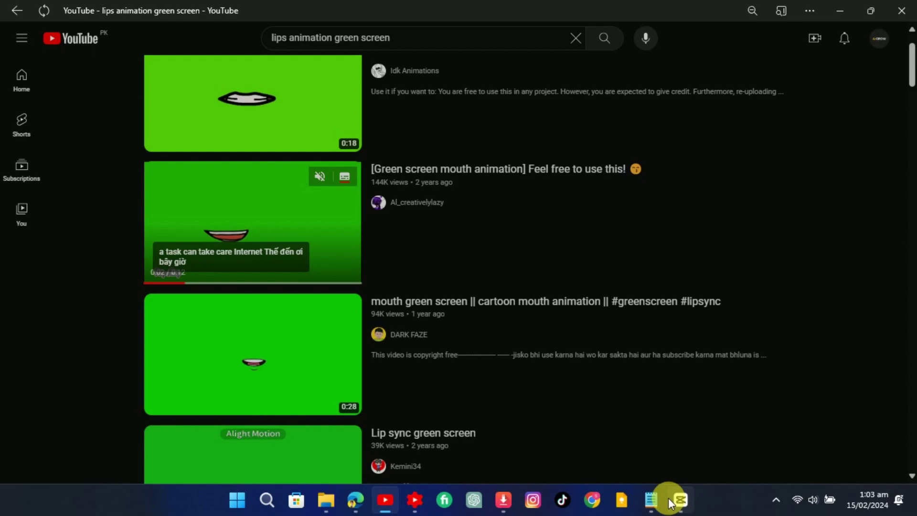
click(358, 502)
click(358, 502)
click(798, 239)
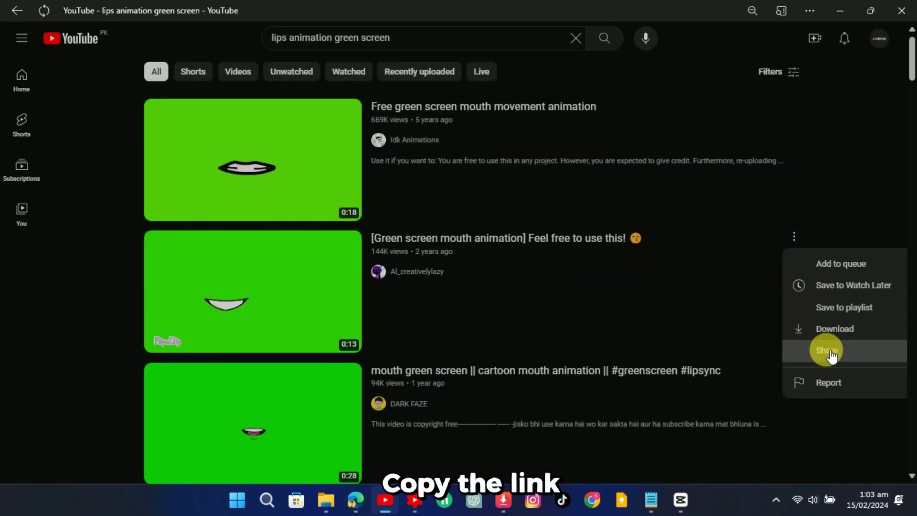
click(830, 352)
click(573, 315)
Step: Convert the link on y2mate.com and save the clip as an MP4 in the talking avatars folder
click(356, 500)
key(ctrl+t)
text(y2)
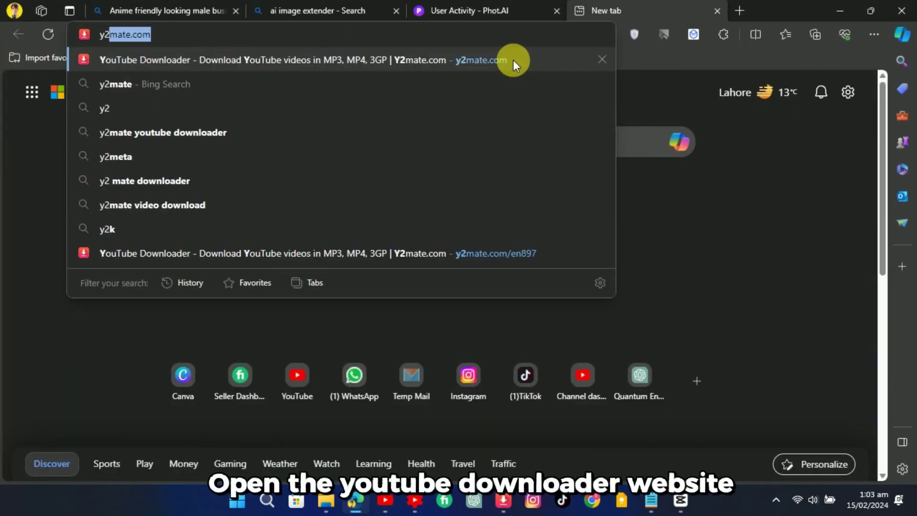
click(513, 59)
click(404, 192)
text(https://youtu.be/d1HZPQinaCY?si=Eb2kQoH2dgh8-YP)
click(627, 291)
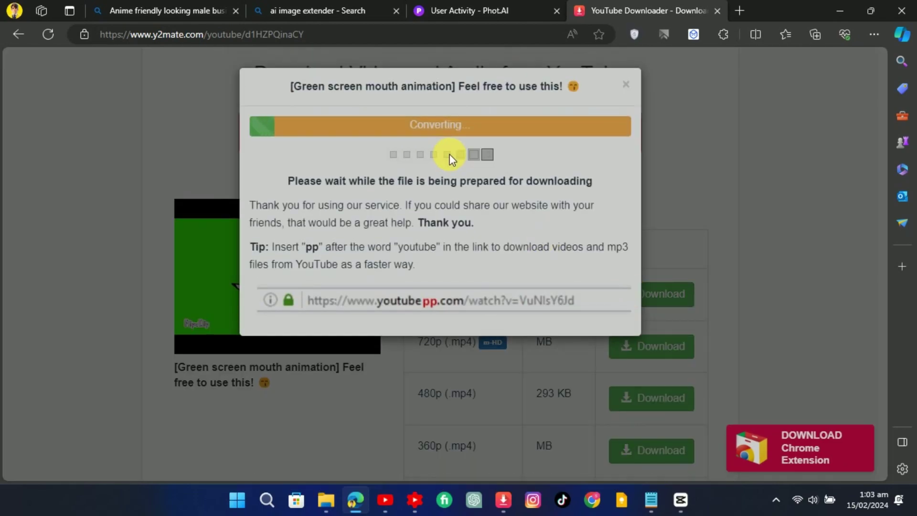
click(450, 135)
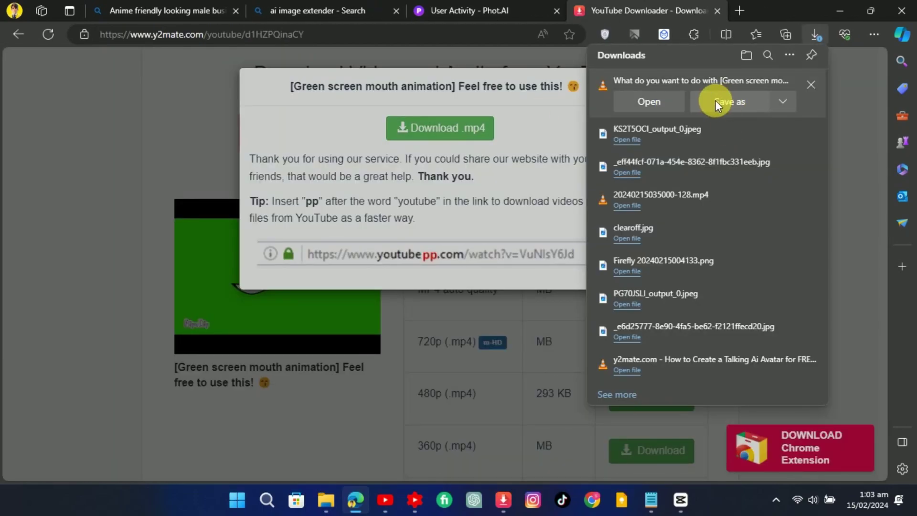
click(717, 99)
click(822, 460)
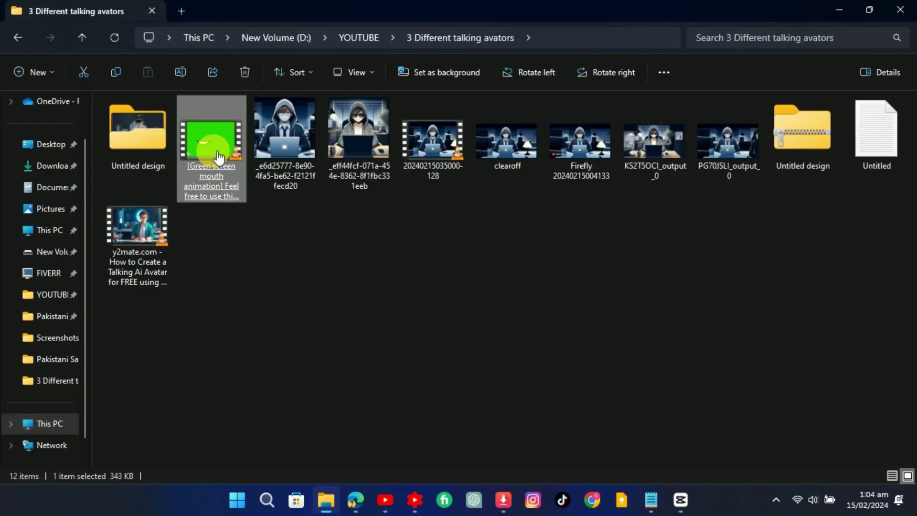
Step: Import the green screen video into CapCut and stack it above the character image on the timeline
drag(211, 139, 168, 174)
click(167, 174)
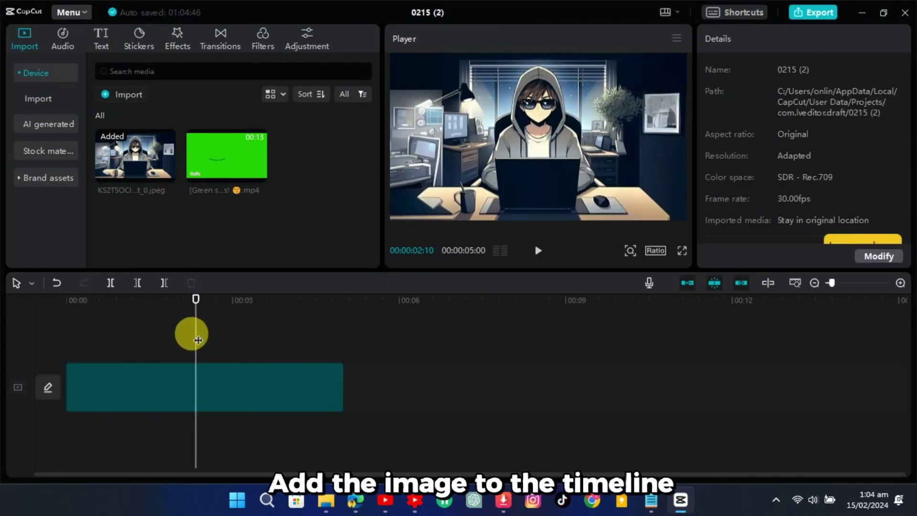
click(78, 337)
click(796, 283)
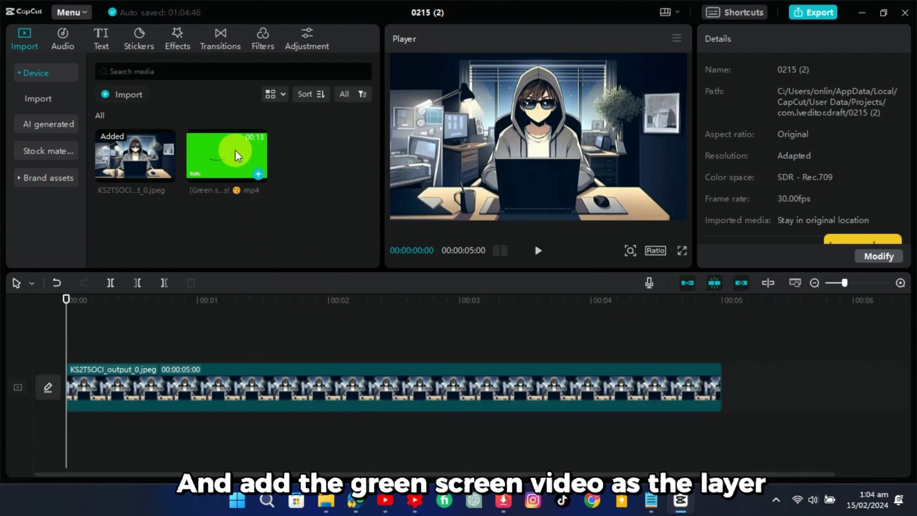
drag(238, 155, 68, 338)
Step: Crop the green screen clip down to just the lips
click(198, 326)
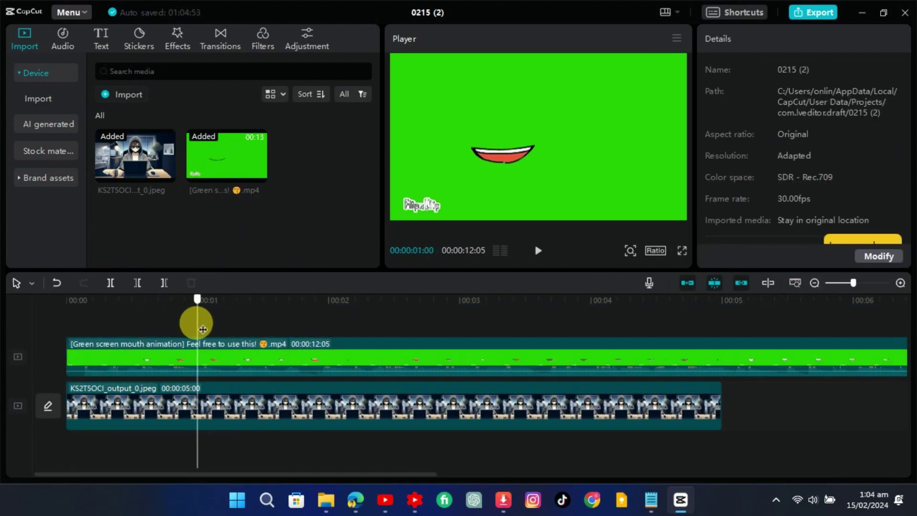
click(502, 356)
click(323, 283)
drag(732, 78, 543, 188)
drag(184, 385, 280, 321)
click(748, 445)
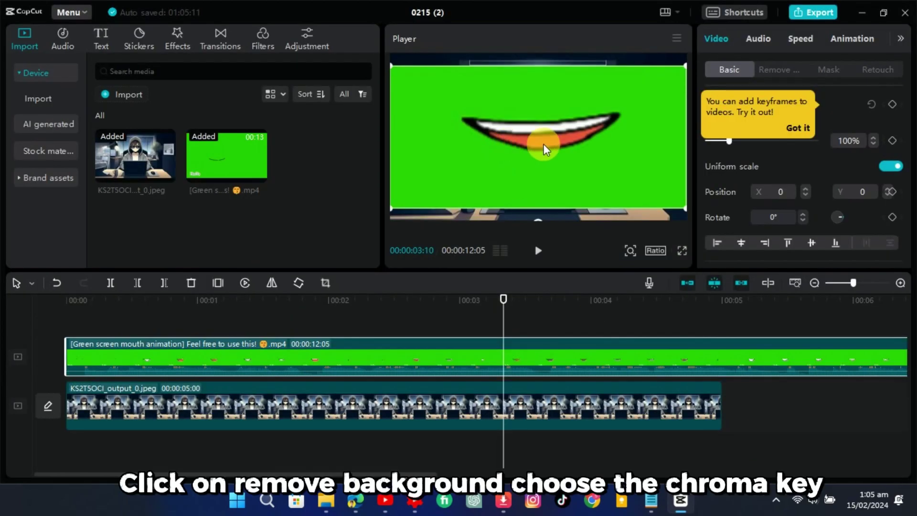
Step: Chroma-key out the green, raising the intensity and setting shadow to 100
click(775, 69)
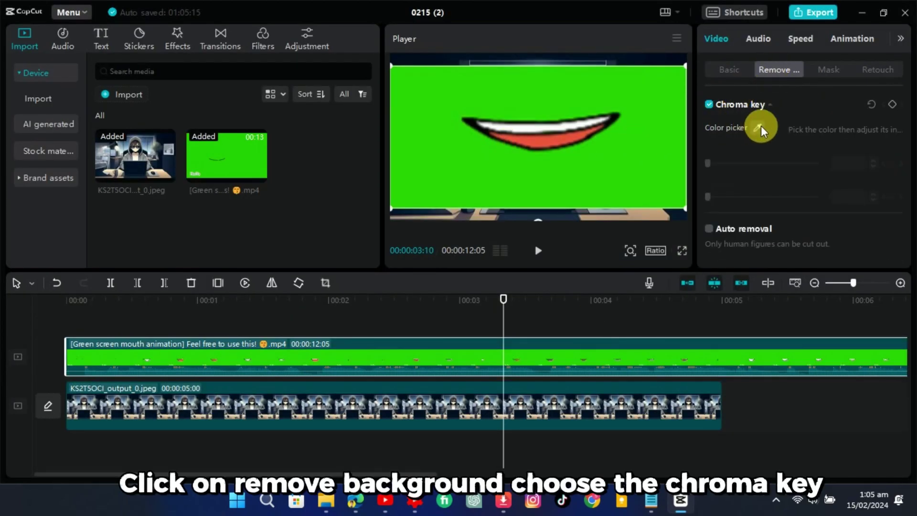
click(651, 151)
drag(708, 164, 727, 167)
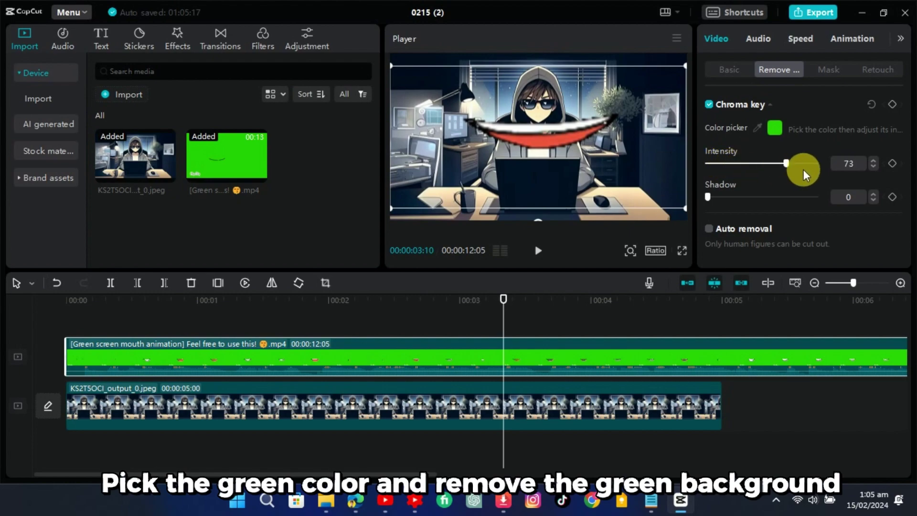
drag(830, 201, 833, 200)
Step: Stretch the character image to 12:05 to match the lips, and add output (1).wav on a new track
click(398, 316)
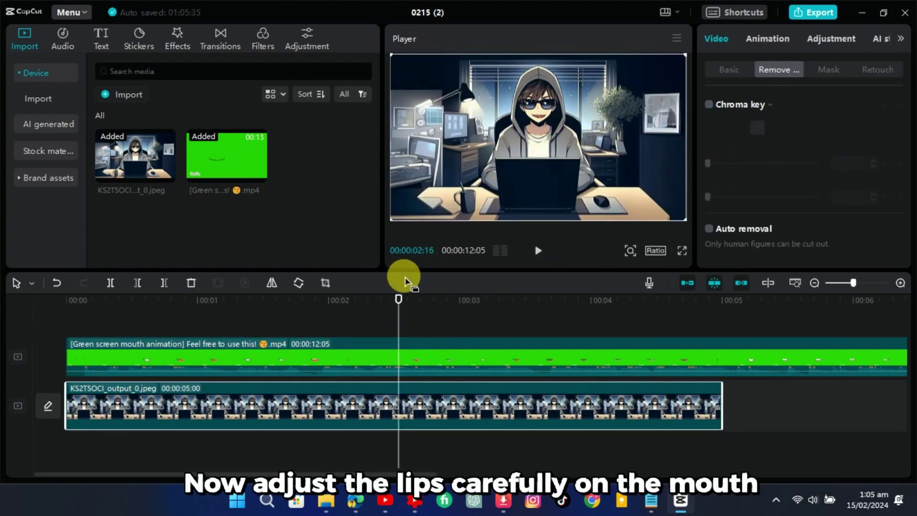
click(67, 300)
click(492, 351)
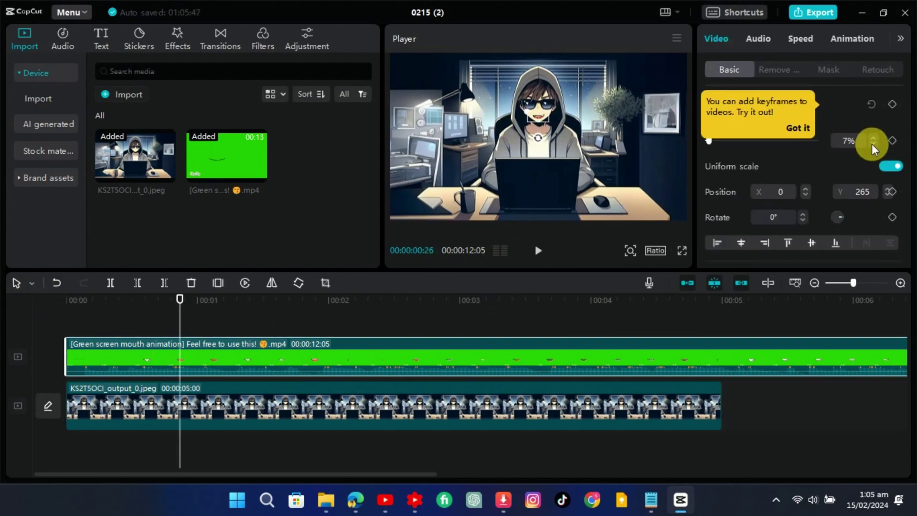
click(624, 139)
drag(337, 406, 722, 406)
click(268, 333)
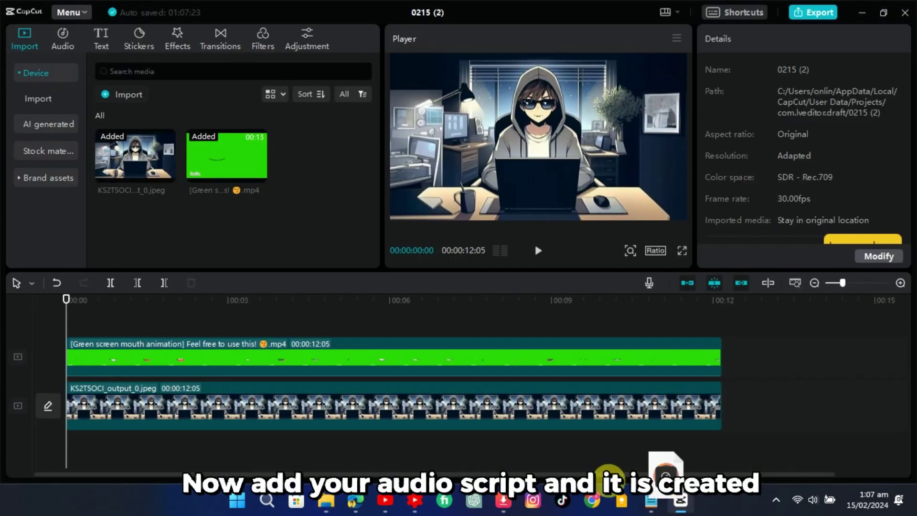
drag(665, 467, 148, 327)
click(715, 453)
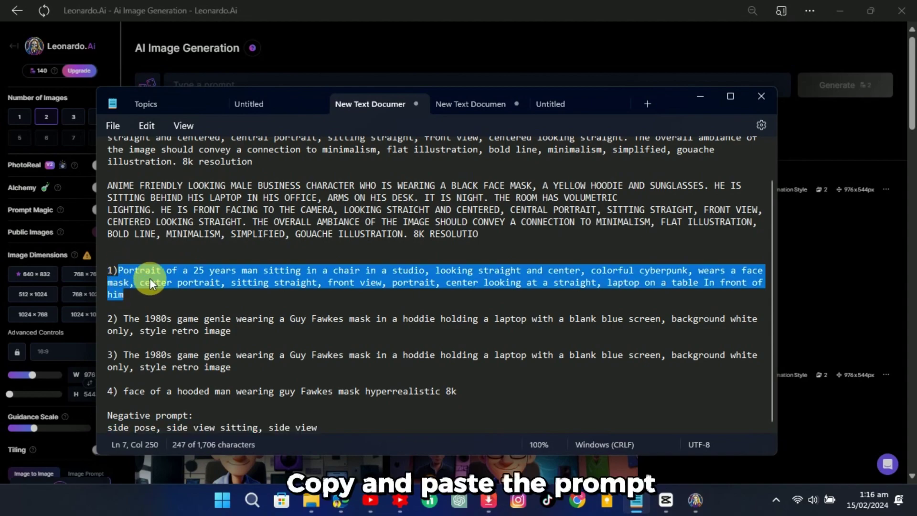
Step: Paste the boy-at-laptop prompt into Leonardo and remove the 'wears a face mask' phrase
key(ctrl+c)
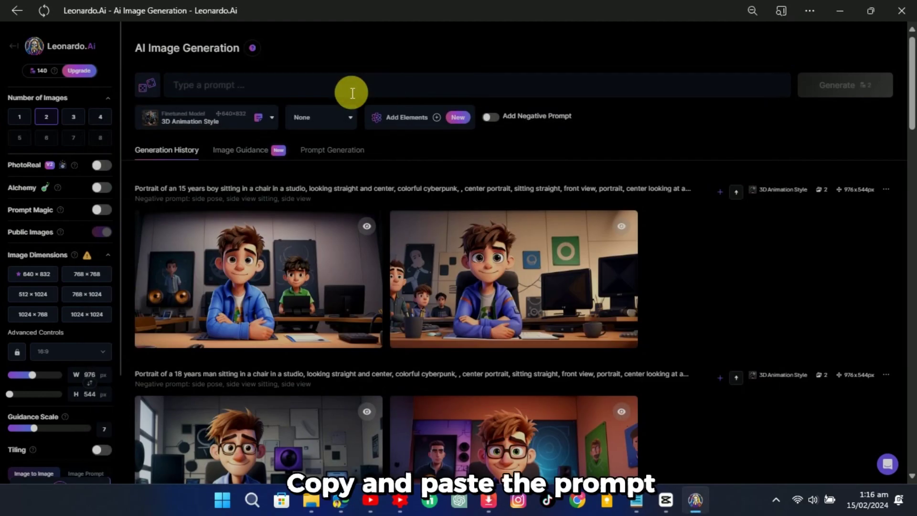
click(352, 92)
key(ctrl+v)
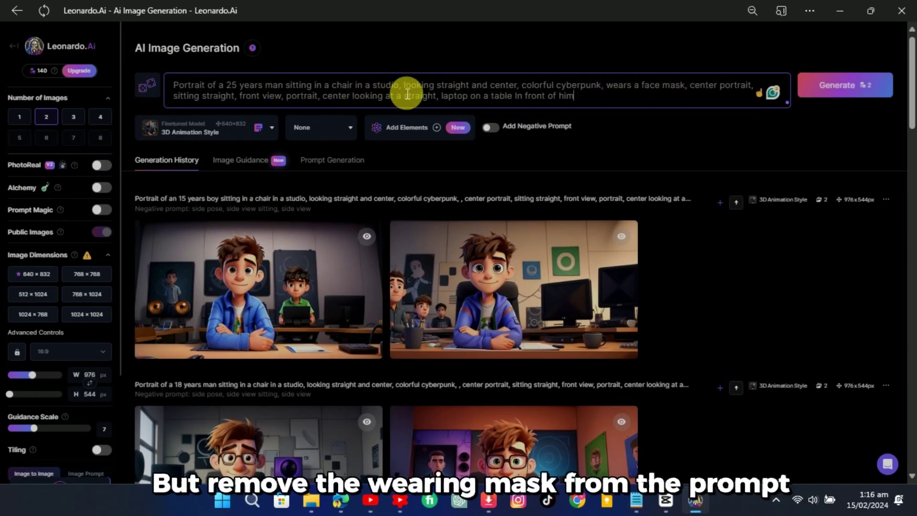
drag(646, 91, 691, 91)
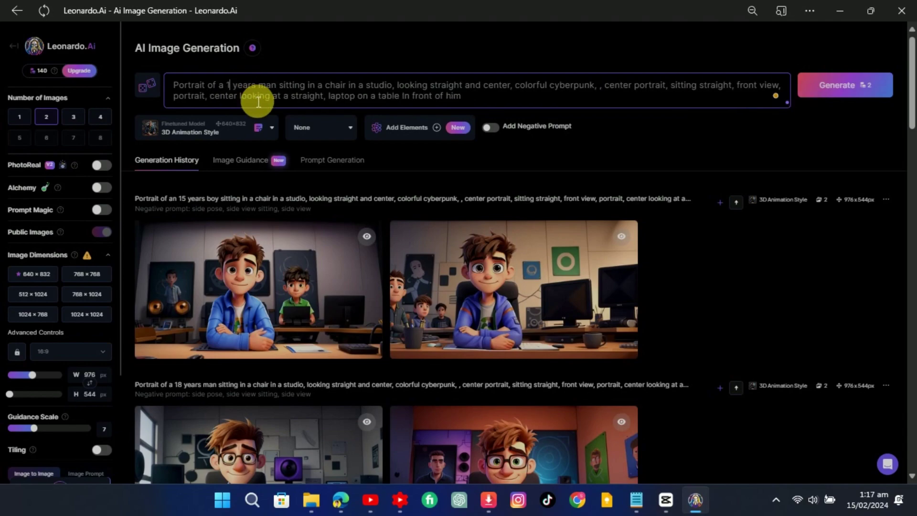
Step: Enable the negative prompt and copy 'side pose, side view sitting, side view' from the notes
click(488, 127)
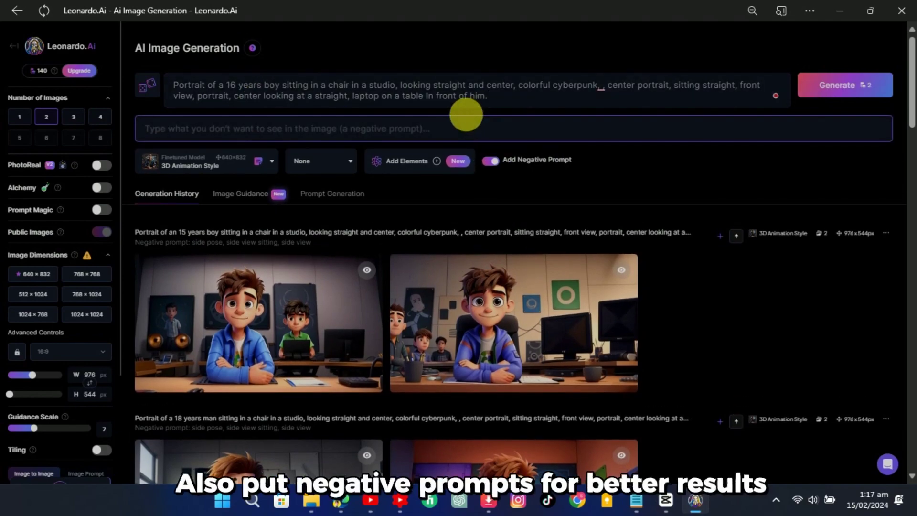
click(636, 500)
triple_click(190, 427)
right_click(185, 426)
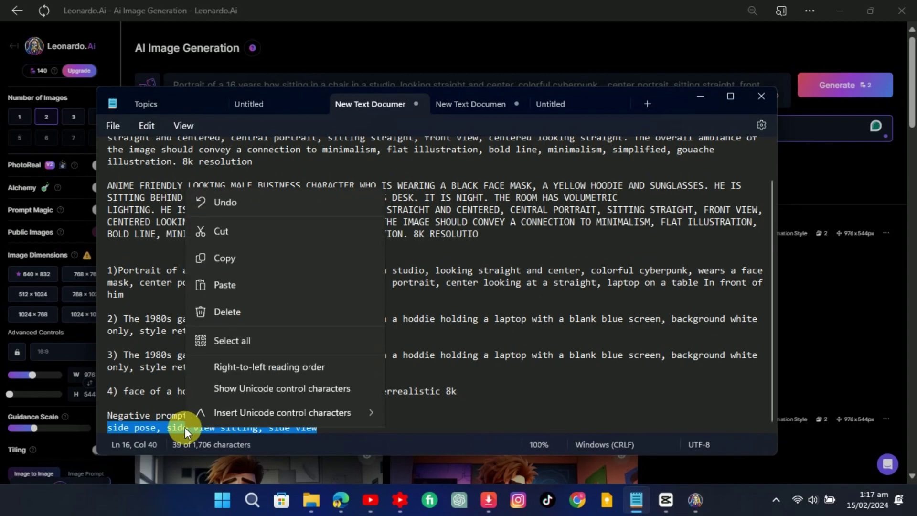
click(229, 258)
click(700, 97)
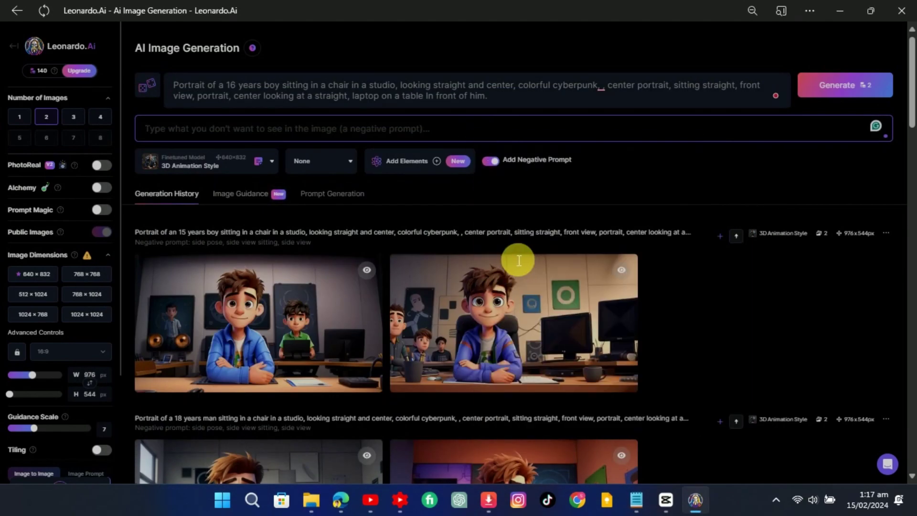
Step: Keep the 3D Animation Style model, lock a 16:9 aspect ratio and set 4 images
click(271, 164)
click(203, 310)
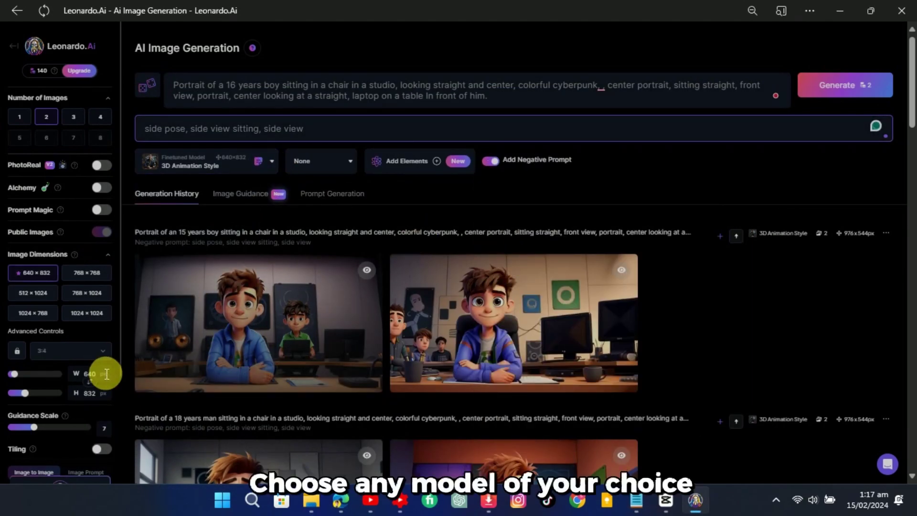
click(92, 352)
click(60, 424)
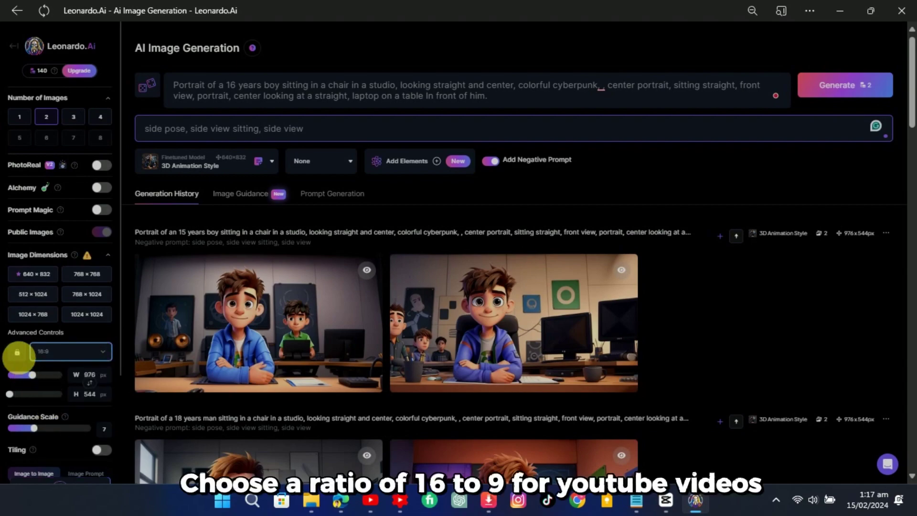
click(18, 352)
click(102, 122)
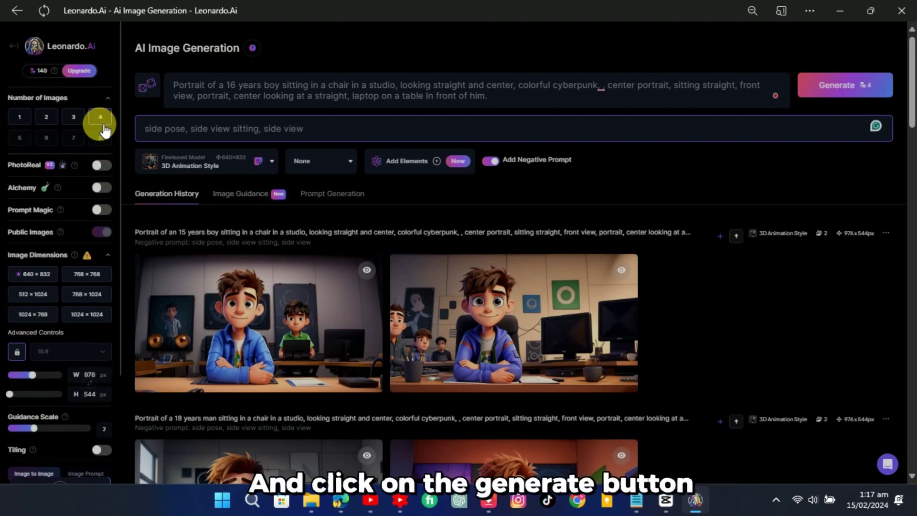
Step: Generate four 3D boy-at-desk images and save the fourth as a JPEG in 3 Different talking avators
click(850, 86)
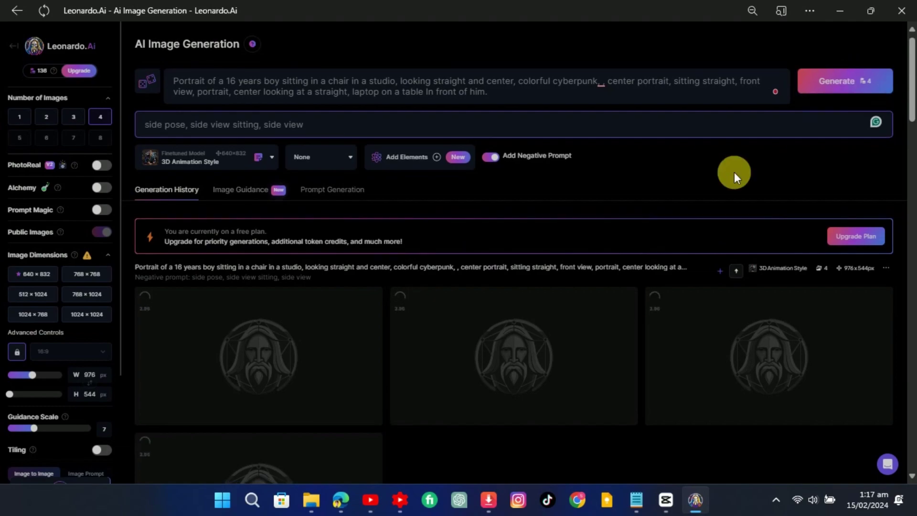
scroll(568, 430, down, 3)
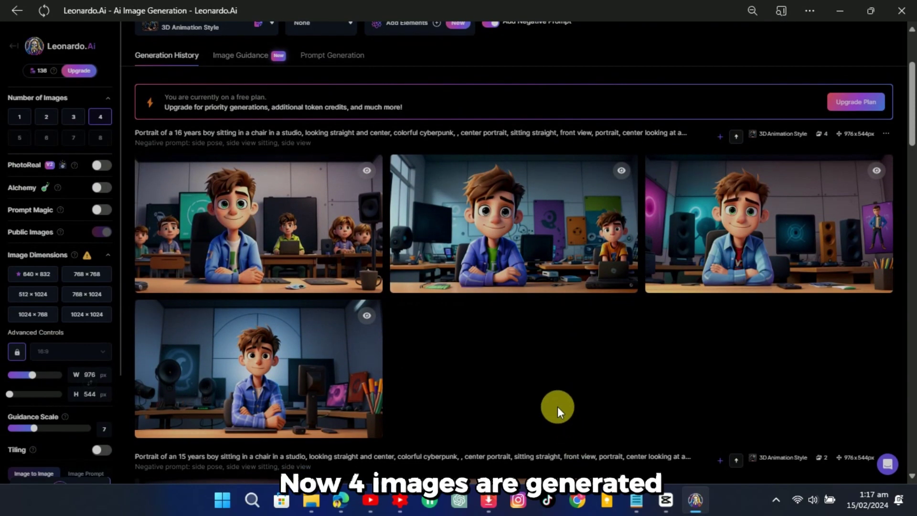
click(317, 362)
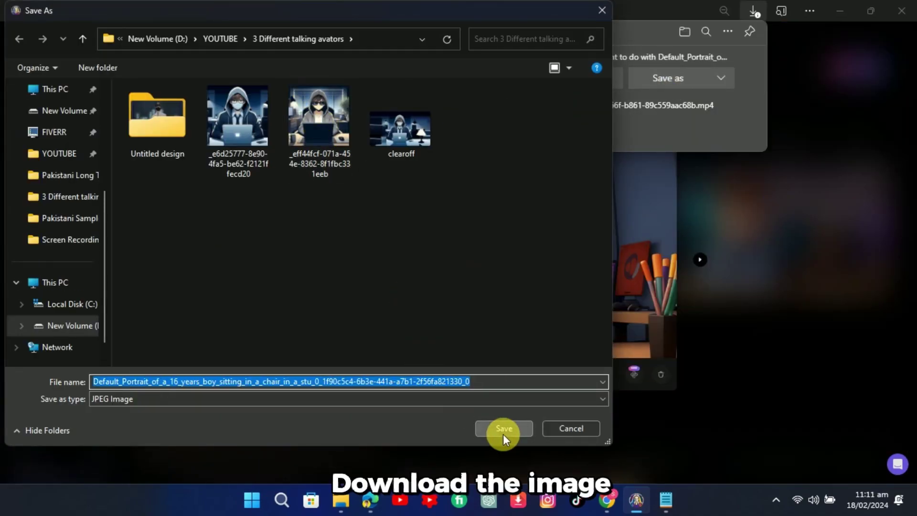
click(503, 429)
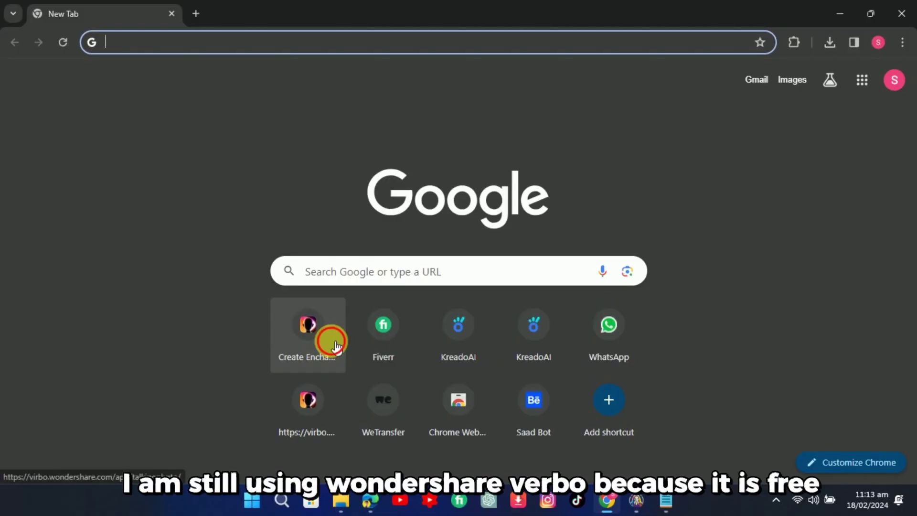
Step: Upload the cartoon boy portrait to Virbo's Talking Photo and confirm the crop
click(331, 341)
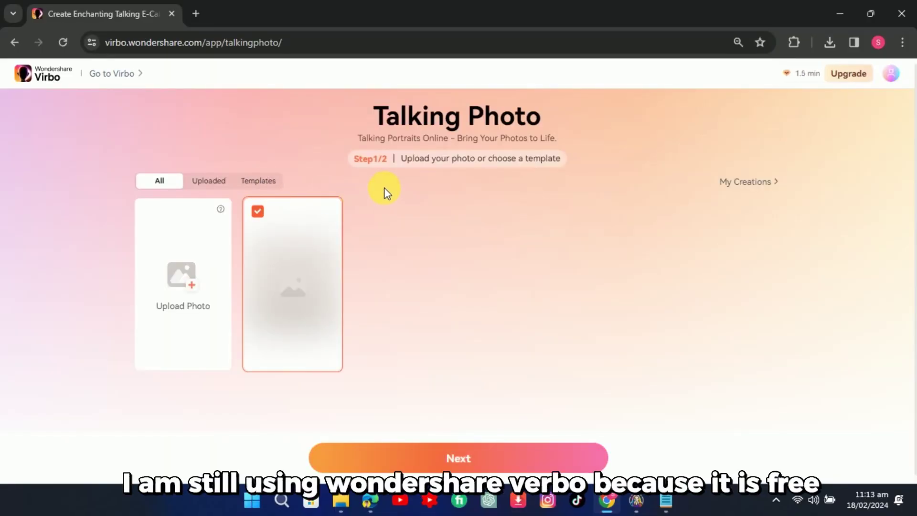
click(185, 273)
click(429, 140)
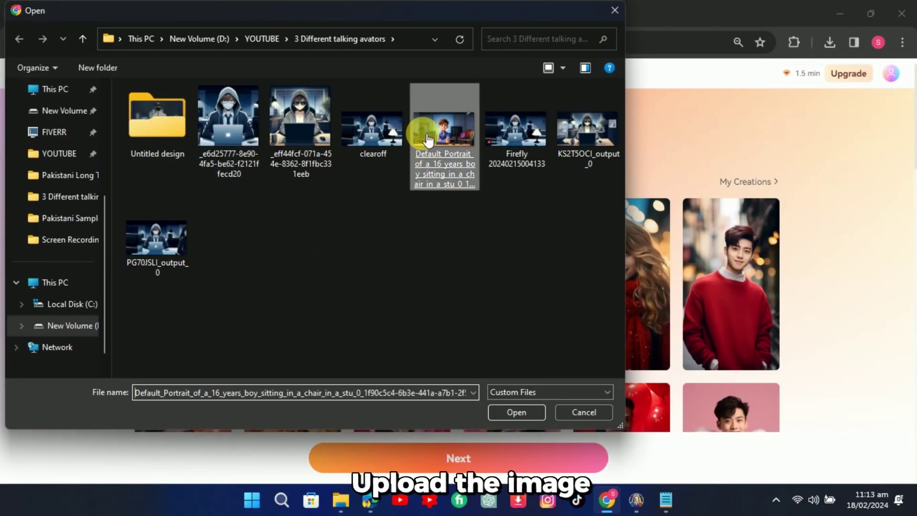
double_click(427, 139)
click(642, 419)
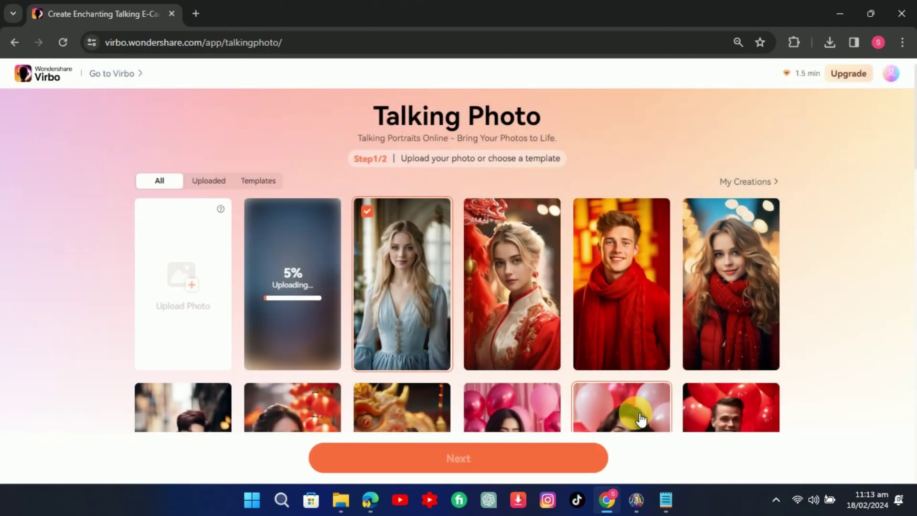
Step: Continue to the script step and browse the voiceover list without choosing a voice
click(560, 460)
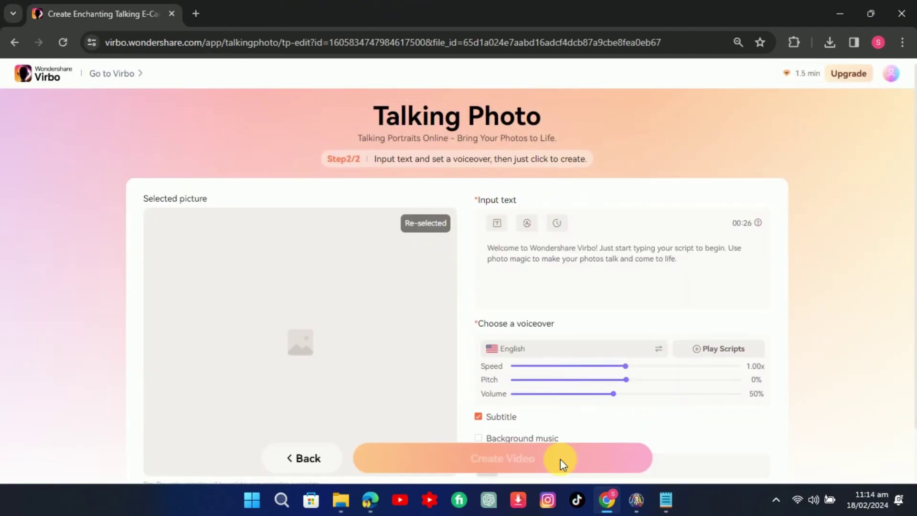
scroll(598, 205, down, 1)
click(511, 284)
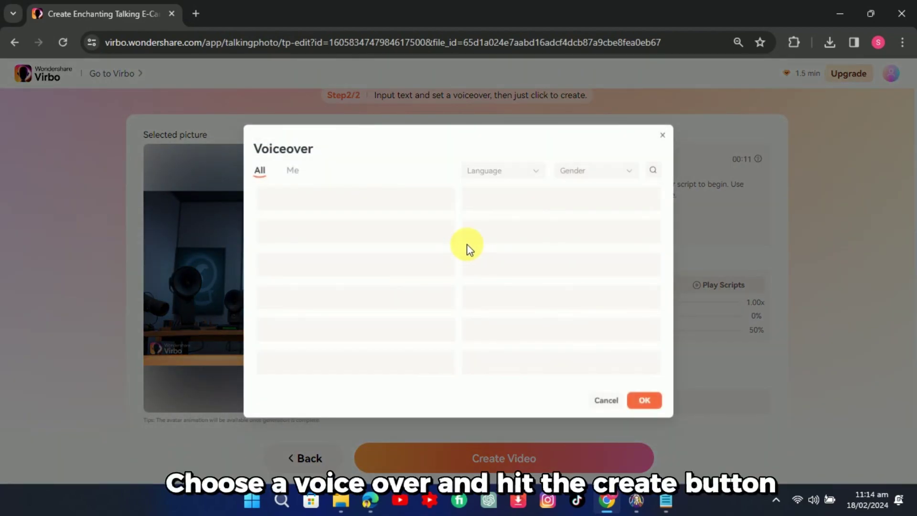
click(662, 135)
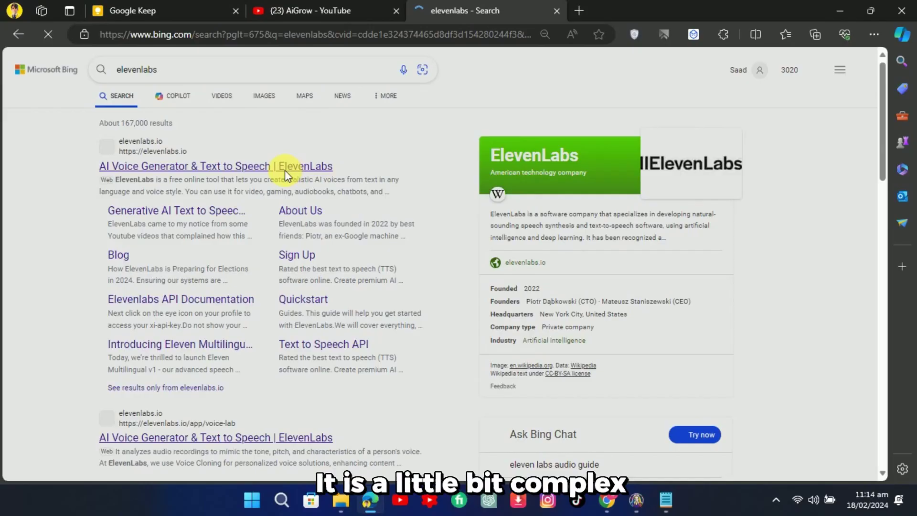
click(285, 170)
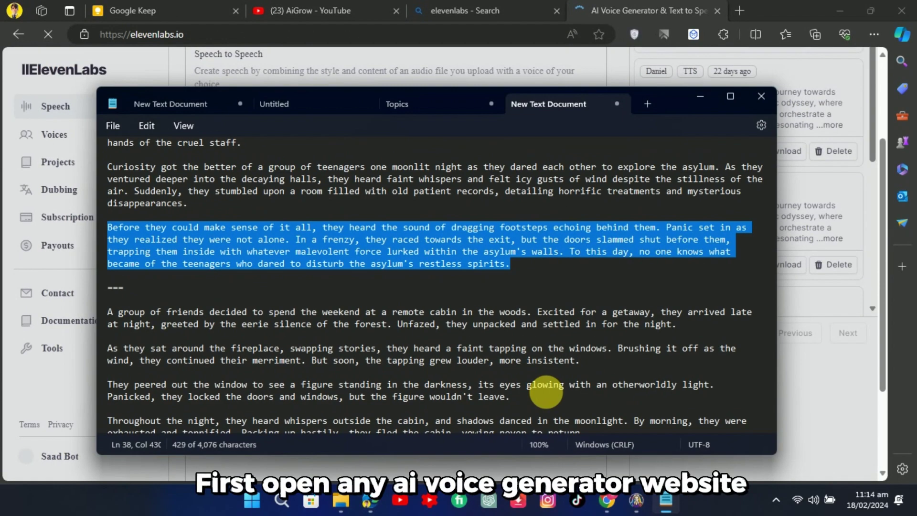
Step: Paste the asylum-story paragraph into ElevenLabs' text box and pick the Chris voice
drag(538, 385, 508, 243)
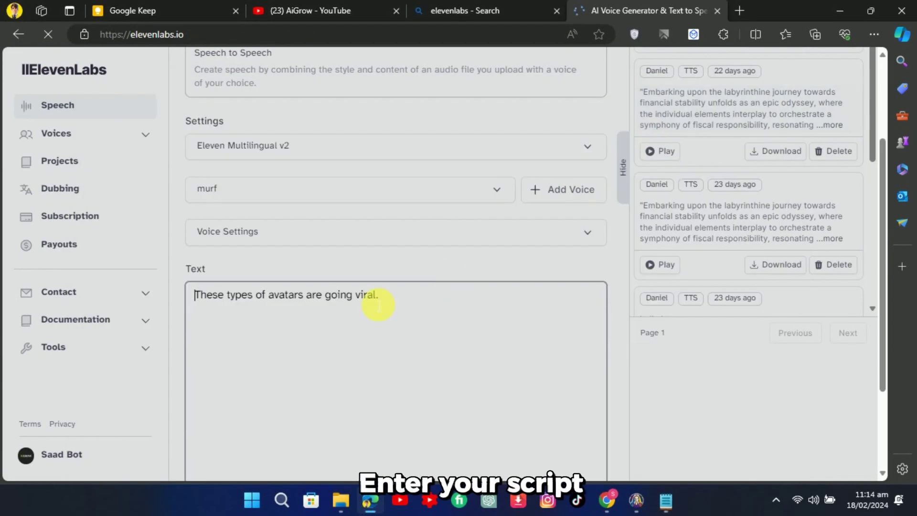
key(ctrl+a)
key(ctrl+v)
scroll(491, 325, up, 3)
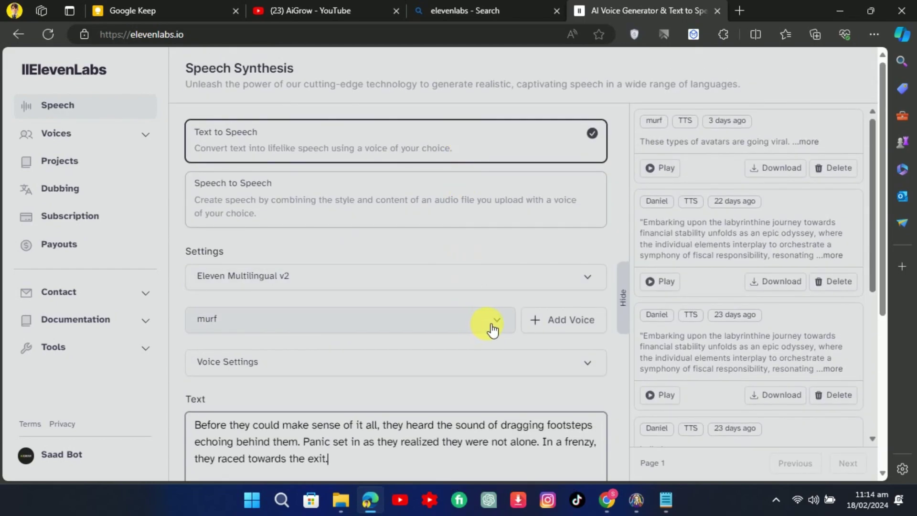
click(491, 325)
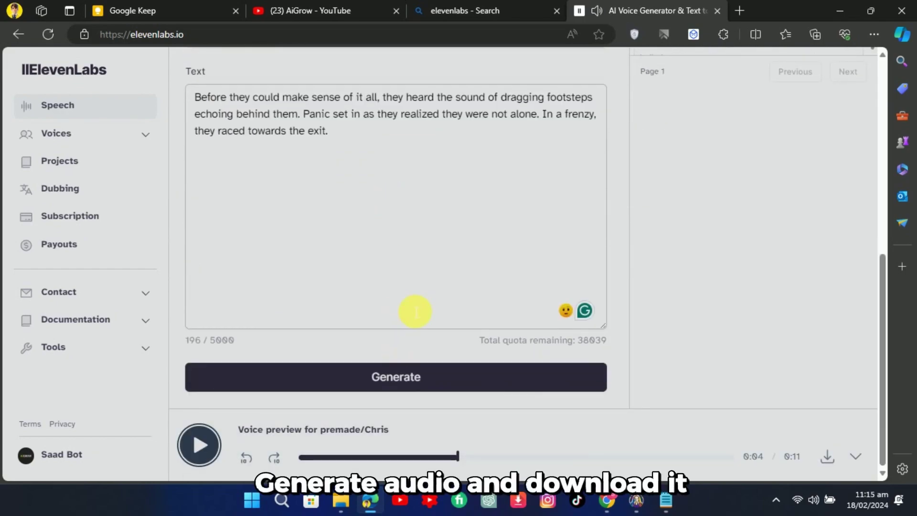
Step: Generate the speech and save the MP3 into the project folder
click(383, 393)
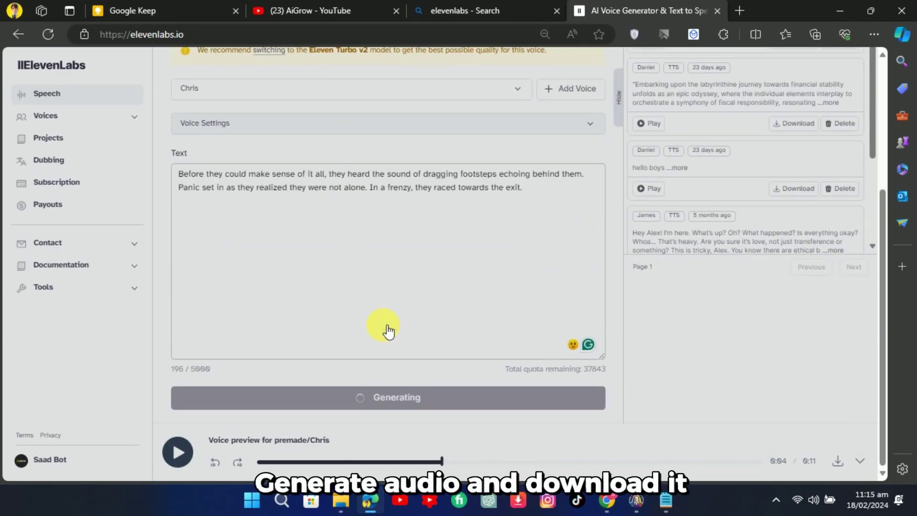
click(838, 461)
click(737, 96)
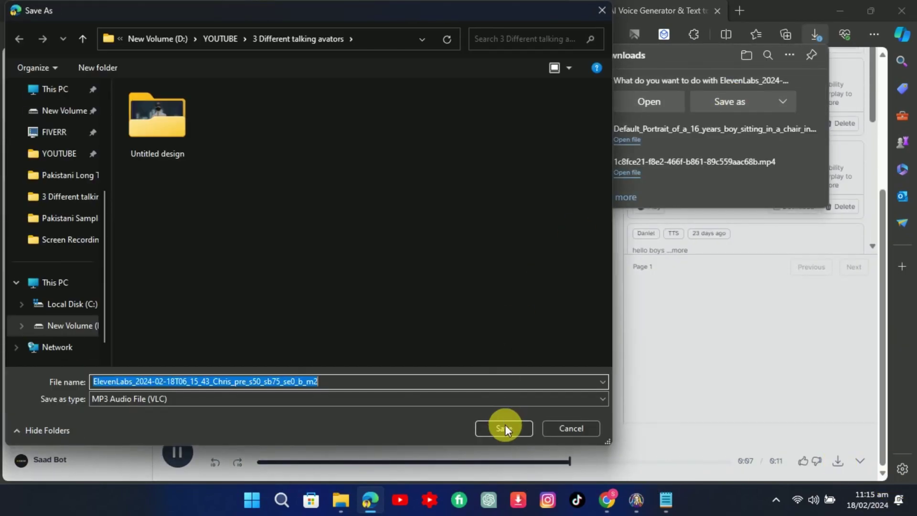
click(506, 426)
click(607, 501)
Step: Create the Virbo talking video from the story script with an English (US) voice and download it
click(657, 511)
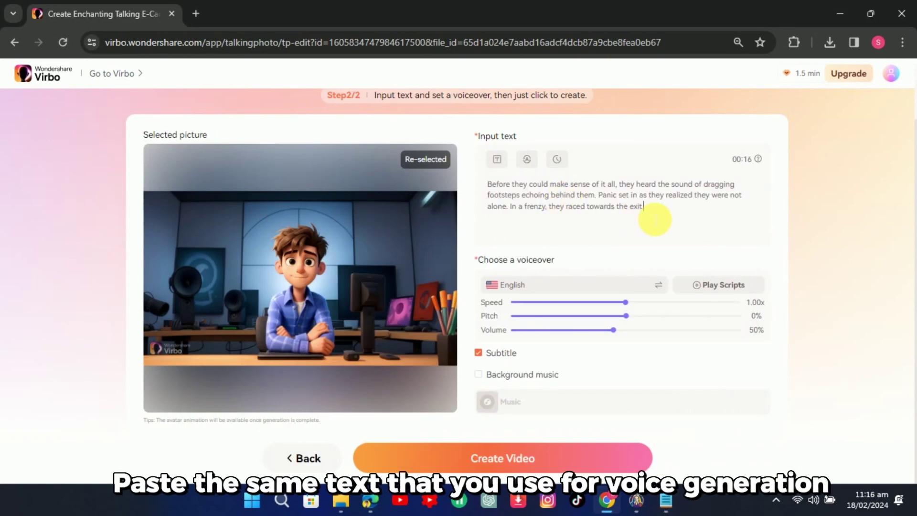
click(600, 294)
click(424, 215)
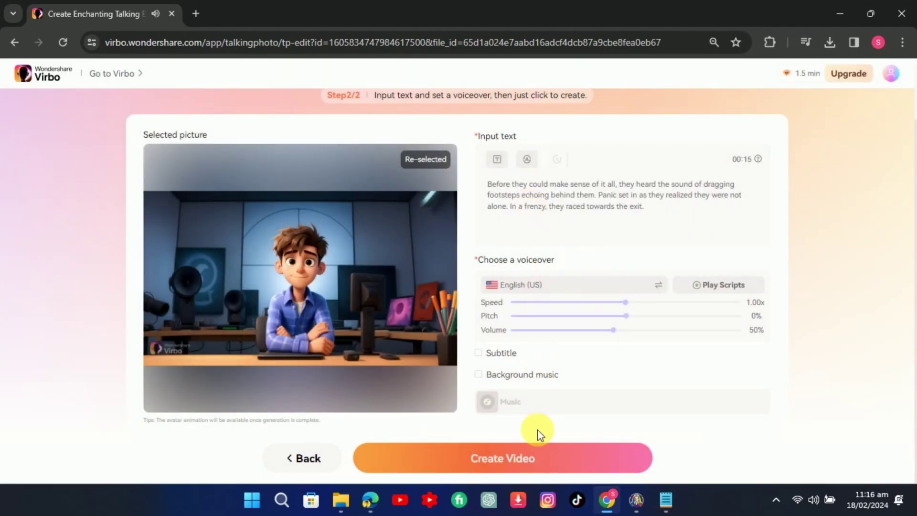
click(529, 450)
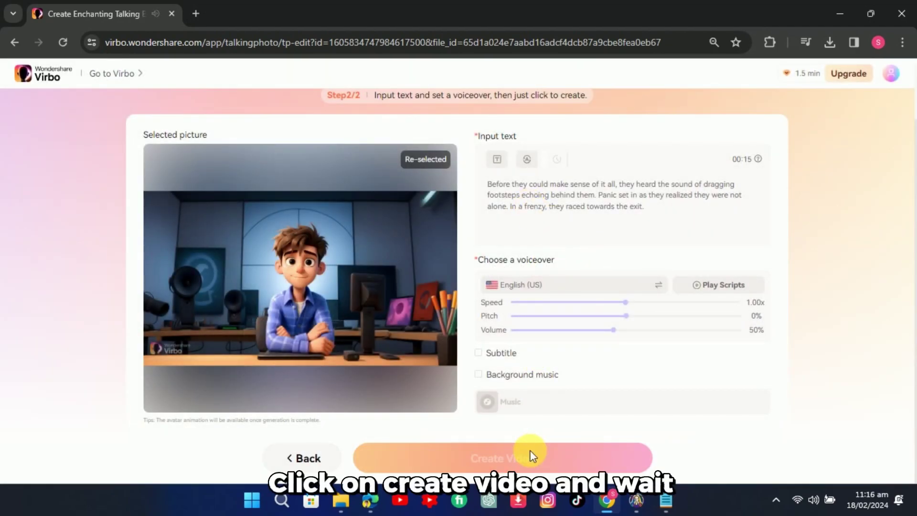
click(776, 499)
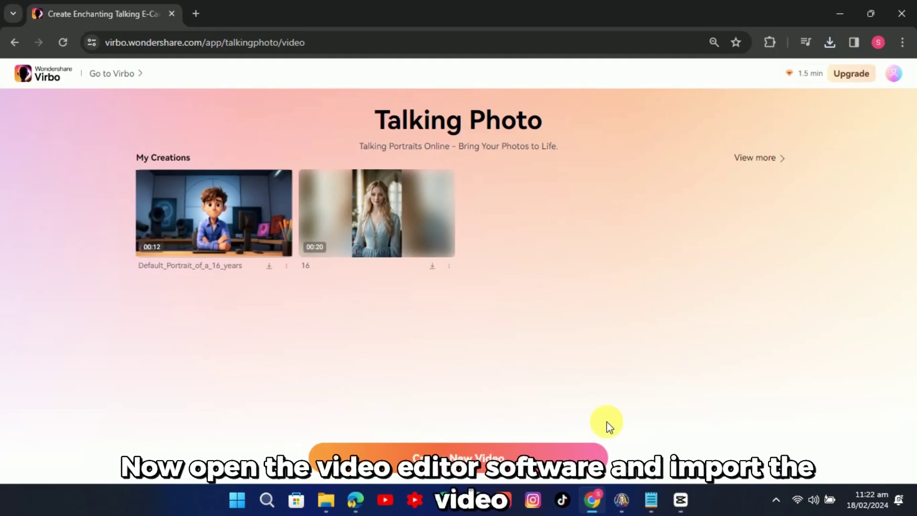
click(830, 43)
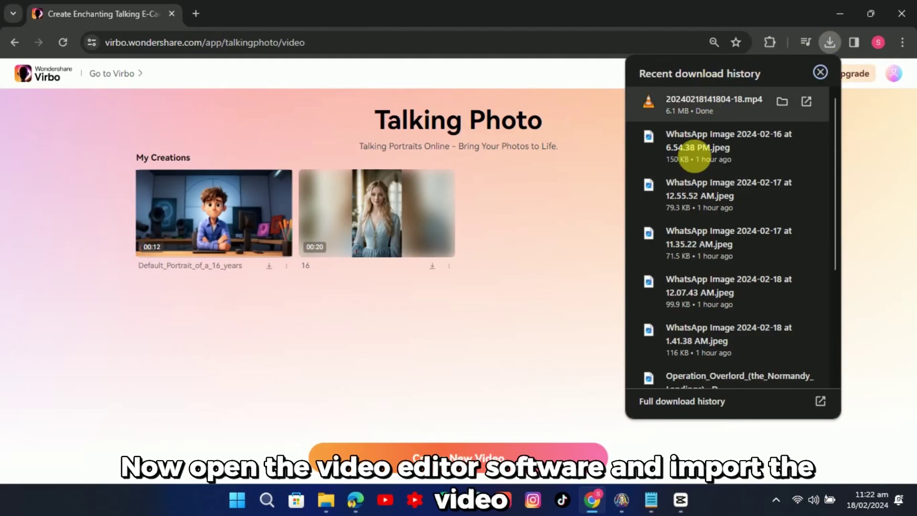
Step: Import the cartoon boy portrait and the ElevenLabs MP3 into CapCut's media bin
click(681, 500)
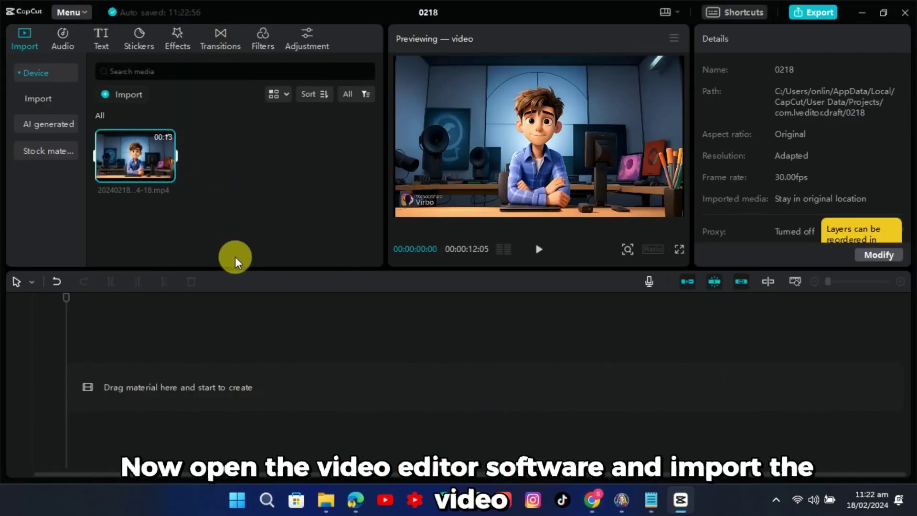
click(326, 500)
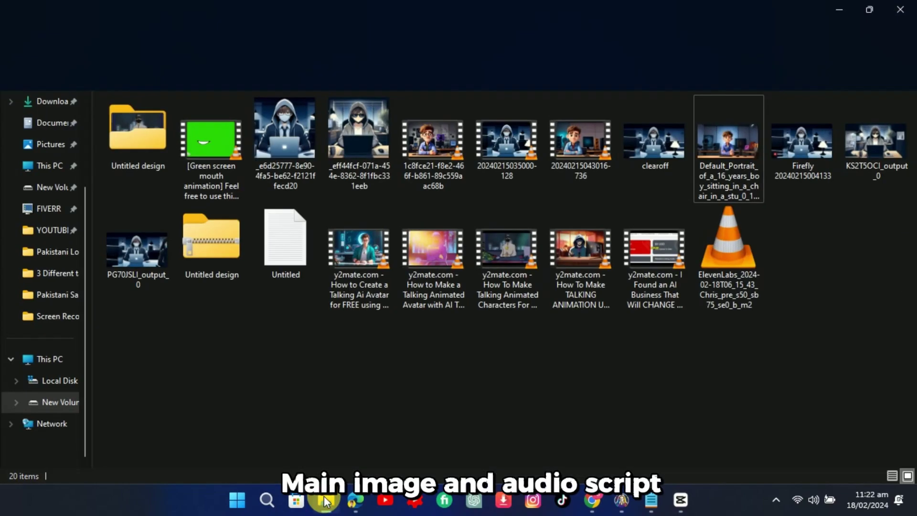
click(707, 184)
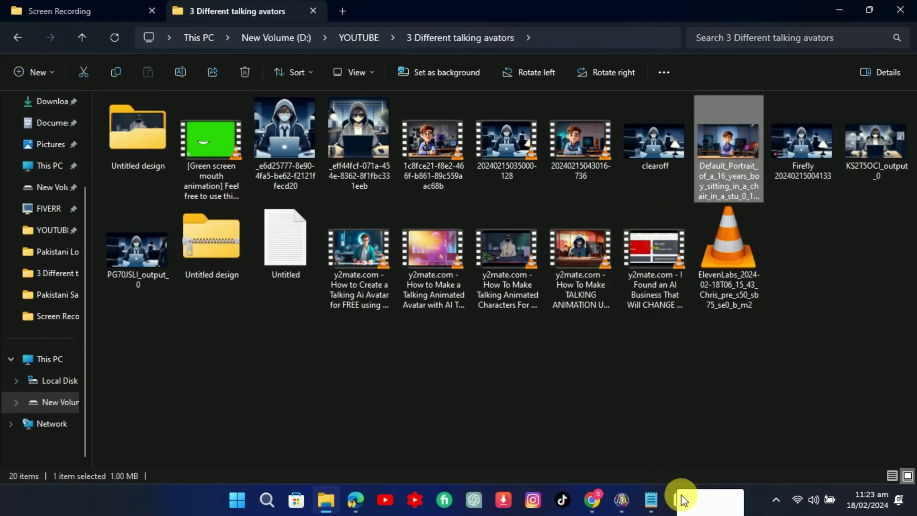
drag(684, 500, 297, 198)
click(326, 500)
click(723, 273)
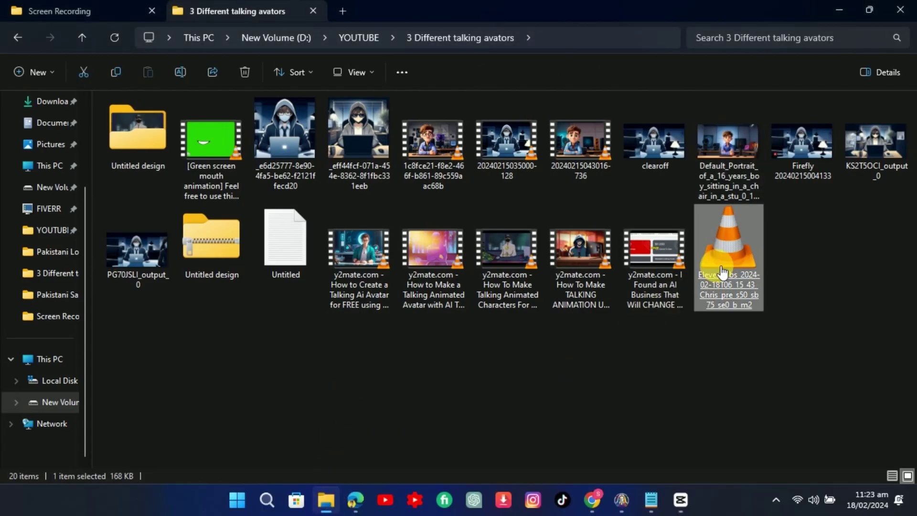
drag(691, 480, 318, 182)
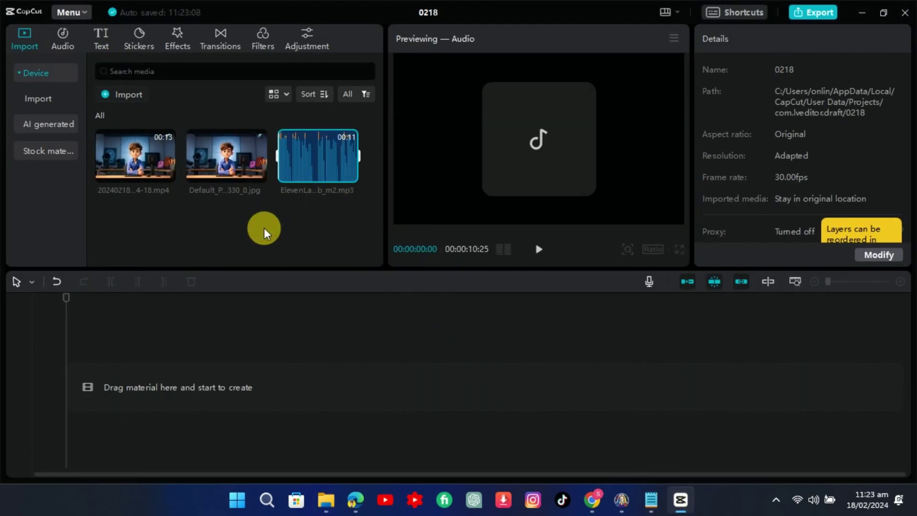
Step: Add the Virbo video to the timeline with the portrait above it, lengthened to about 11 seconds
click(167, 175)
click(795, 282)
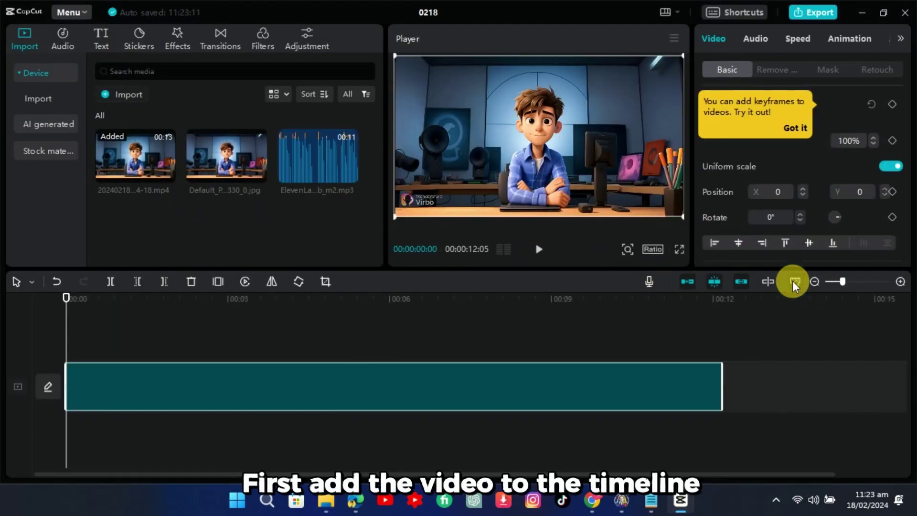
drag(226, 154, 114, 356)
drag(336, 364, 750, 357)
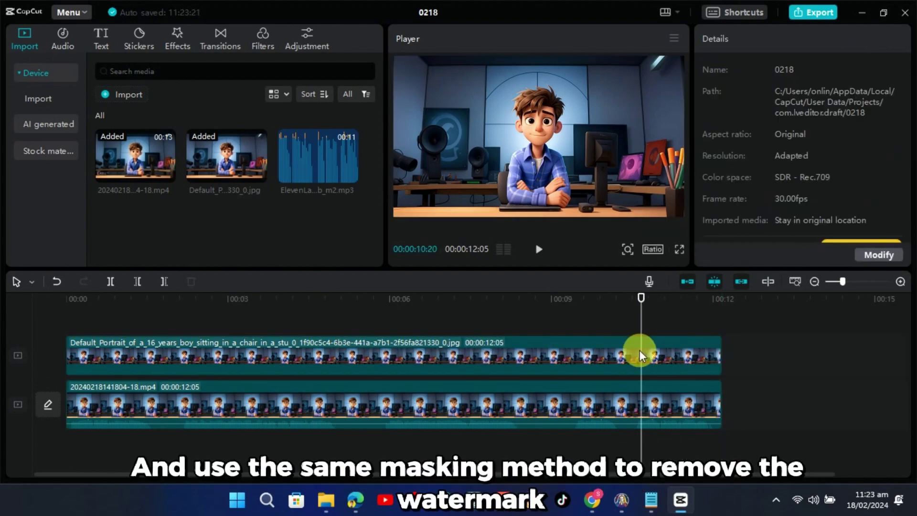
Step: Apply a rectangle mask to the portrait over the watermark and add the ElevenLabs MP3 track
click(641, 354)
click(828, 69)
click(723, 203)
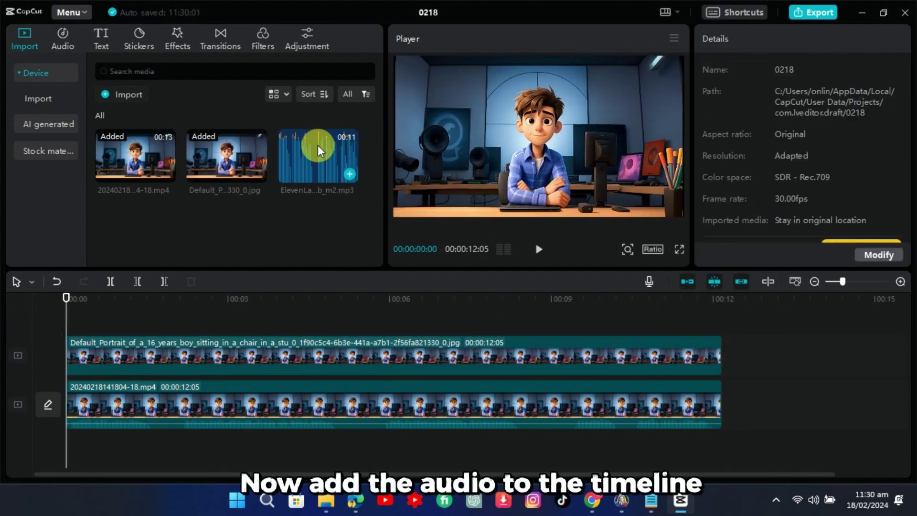
click(348, 177)
Step: Change the talking video's duration from 12.2s to 10.8s, speeding it to 1.1x
click(284, 319)
key(space)
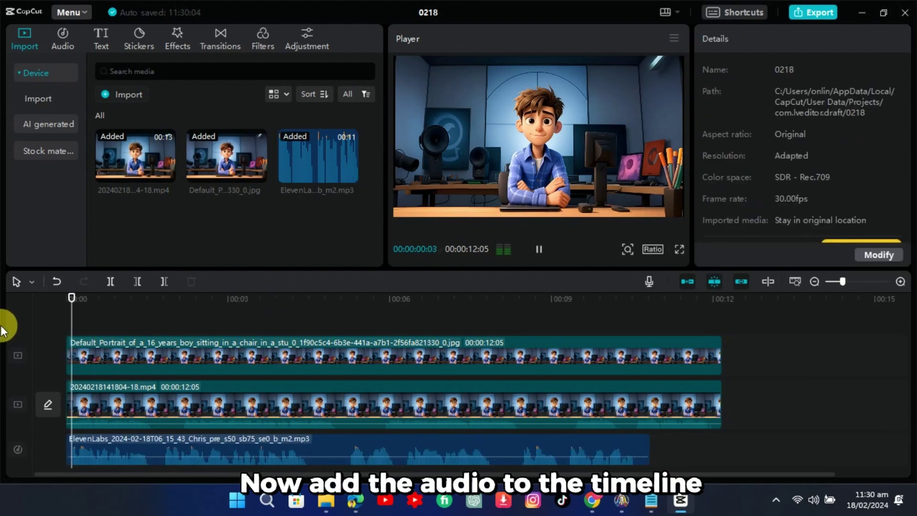
click(671, 381)
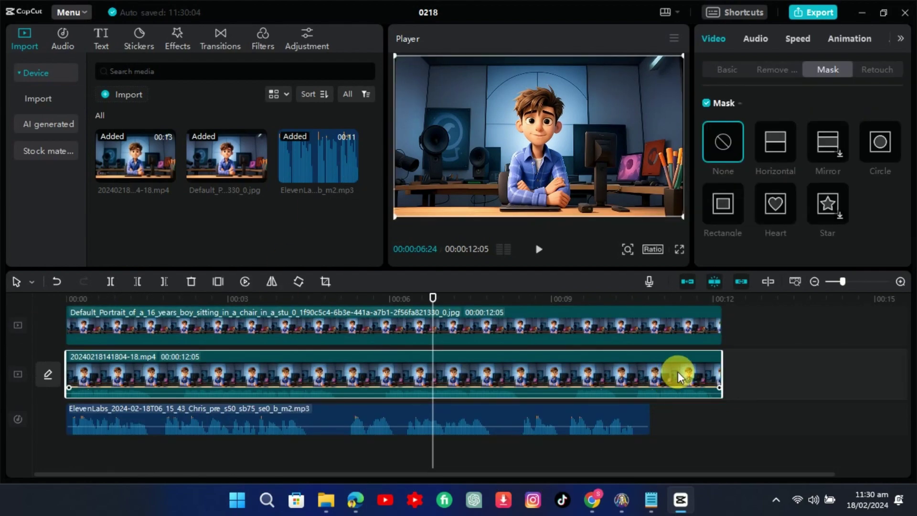
click(797, 42)
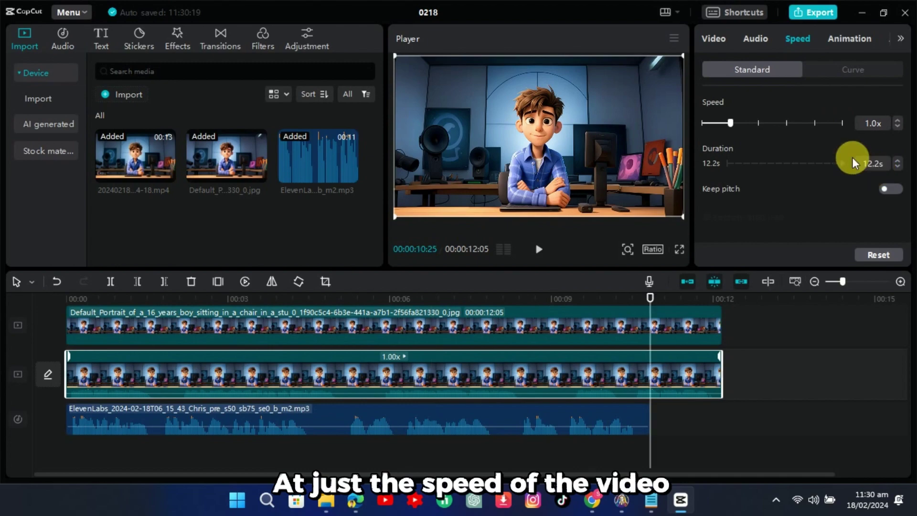
double_click(879, 169)
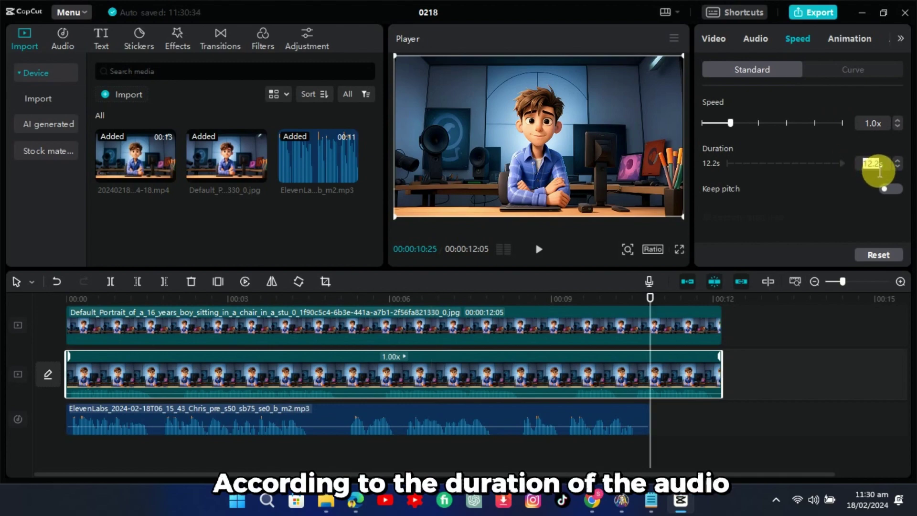
text(10.8)
key(Return)
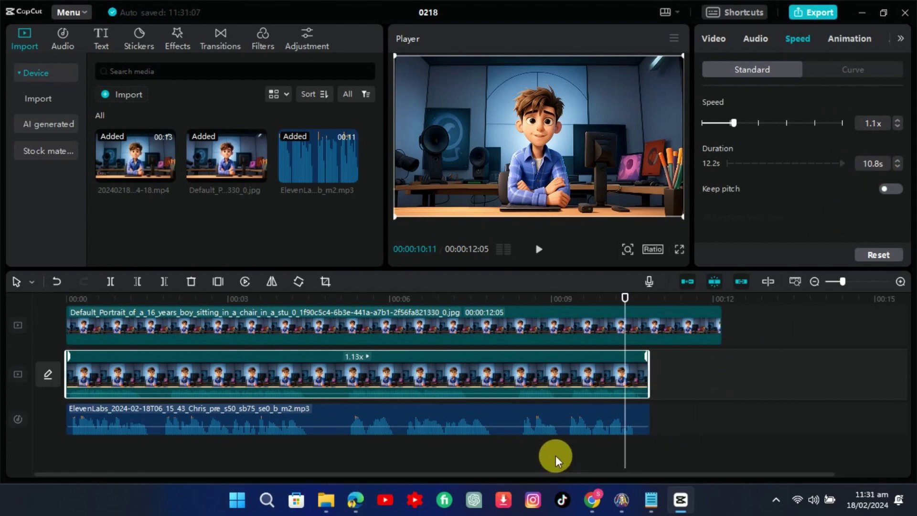
Step: Trim the portrait clip to end with the audio and bring up the video's volume settings
click(556, 460)
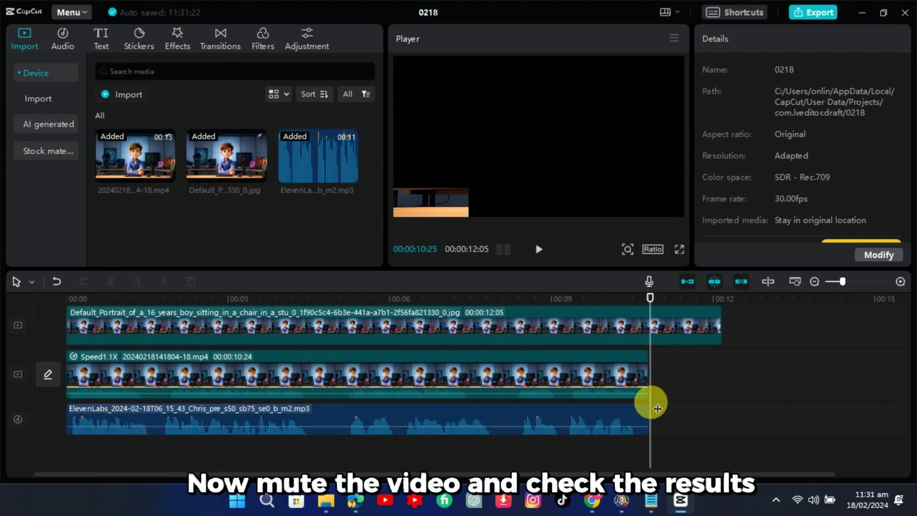
click(668, 319)
key(w)
click(598, 373)
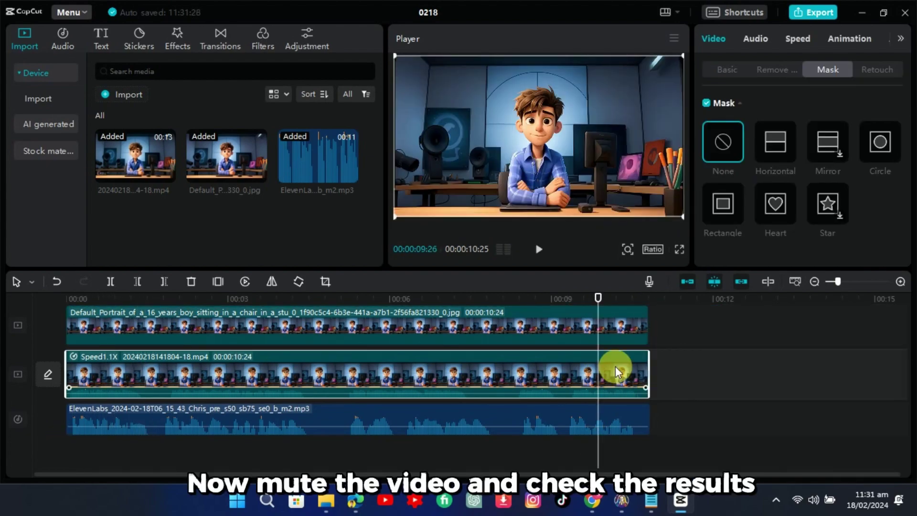
click(755, 38)
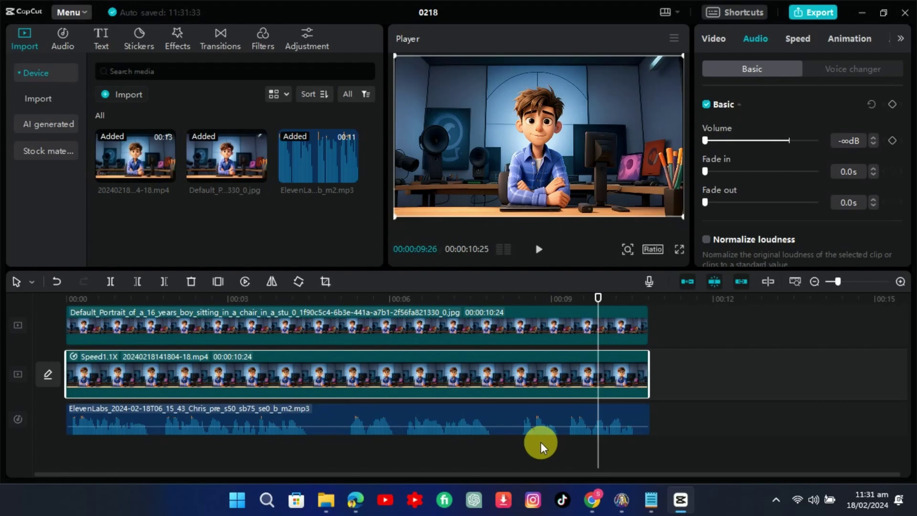